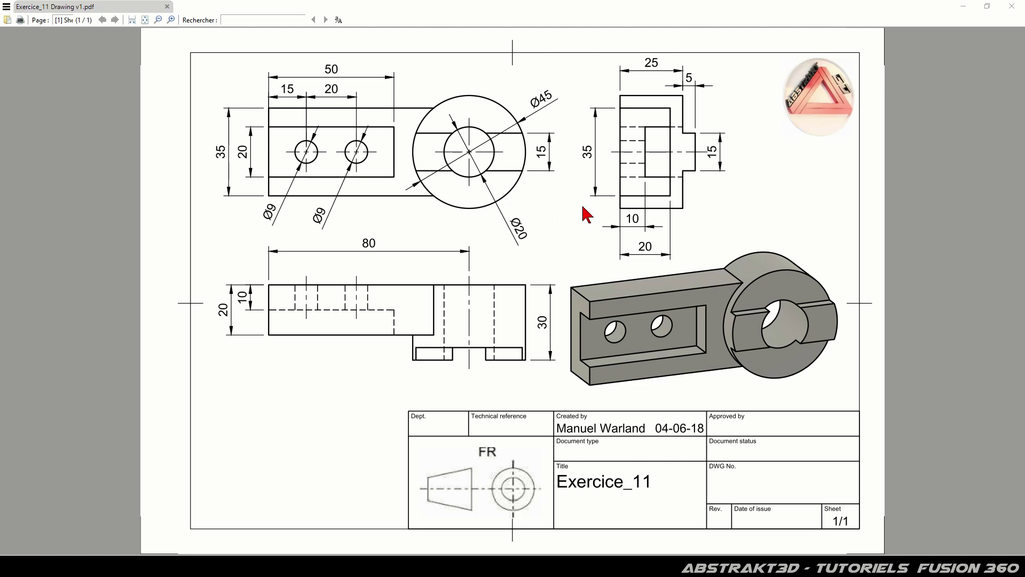
Shrink the Exercice_11 drawing PDF to a small window over Fusion 360 and start a sketch on the YZ (right) plane.
left_click(987, 7)
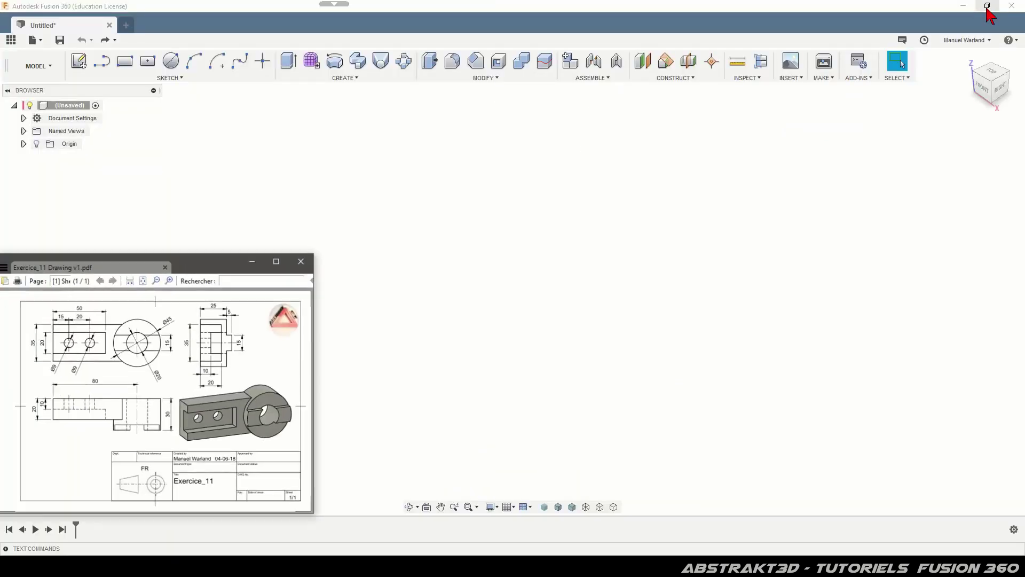
left_click(80, 62)
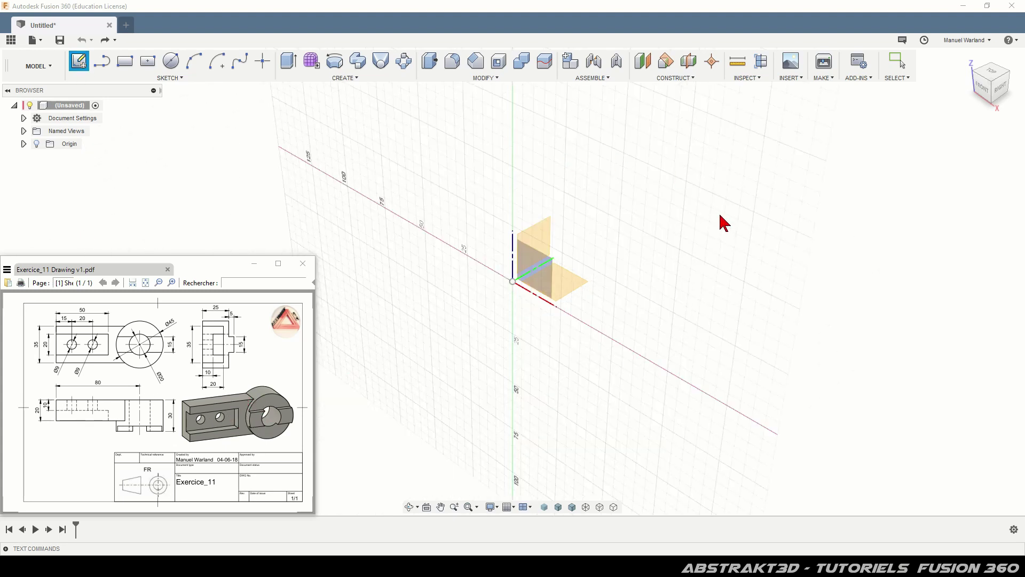
left_click(547, 230)
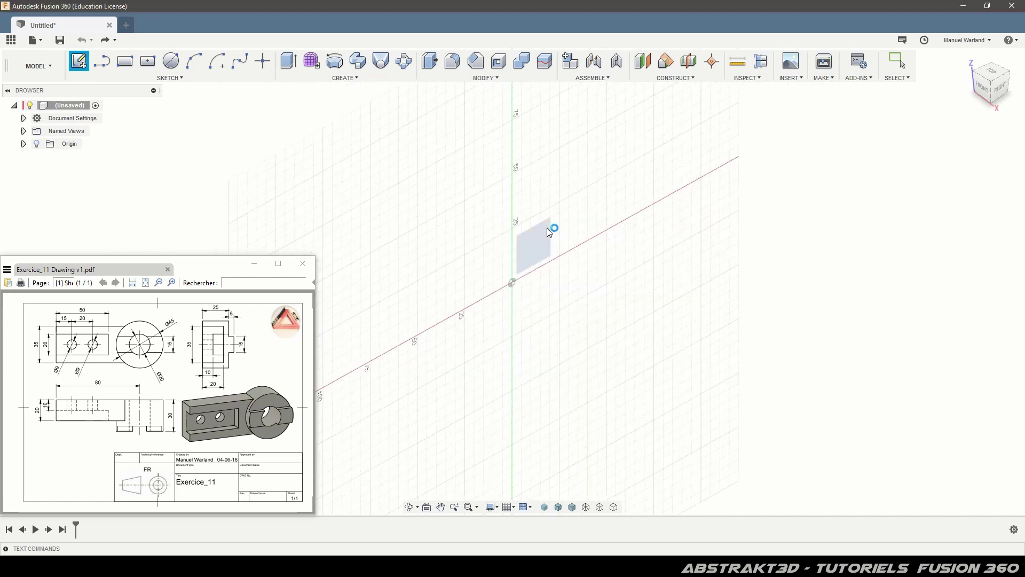
Draw a 100 mm horizontal line from the origin along the horizontal axis and convert it to a construction line.
left_click(440, 506)
mouse_move(474, 349)
left_mouse_down()
mouse_move(657, 384)
mouse_move(673, 371)
mouse_move(670, 357)
left_mouse_up()
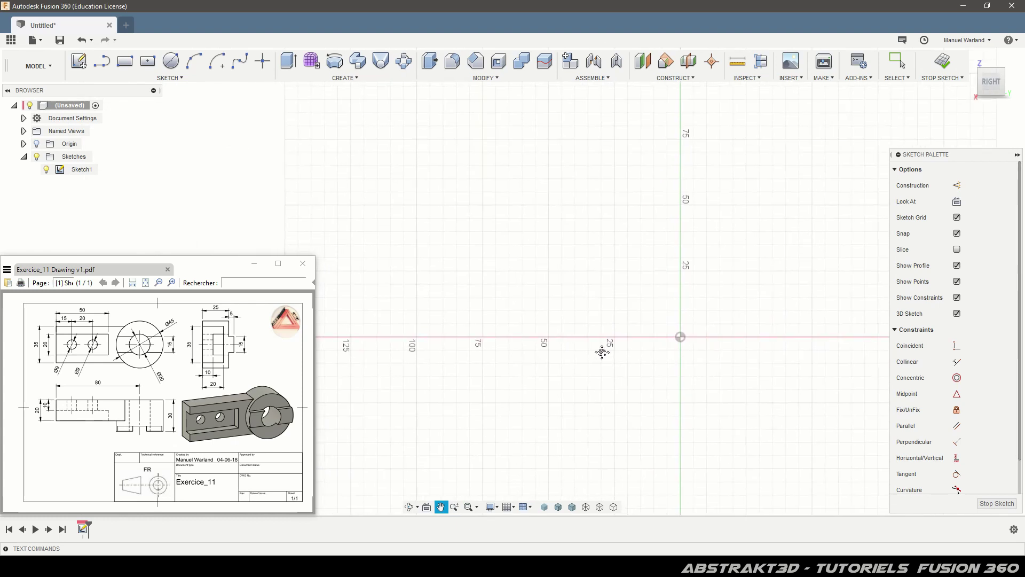
scroll(602, 354, "up", 2)
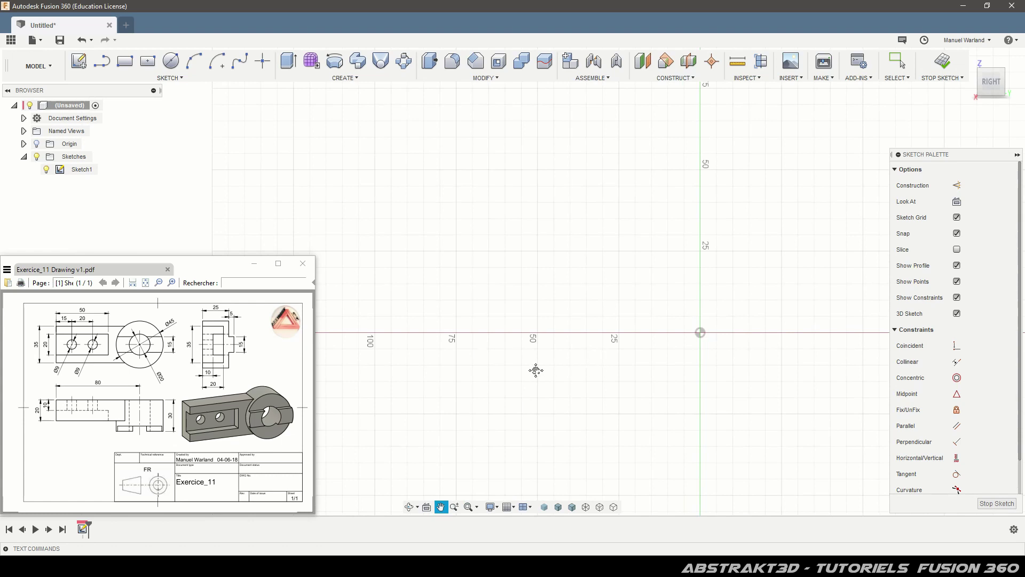
left_click(103, 63)
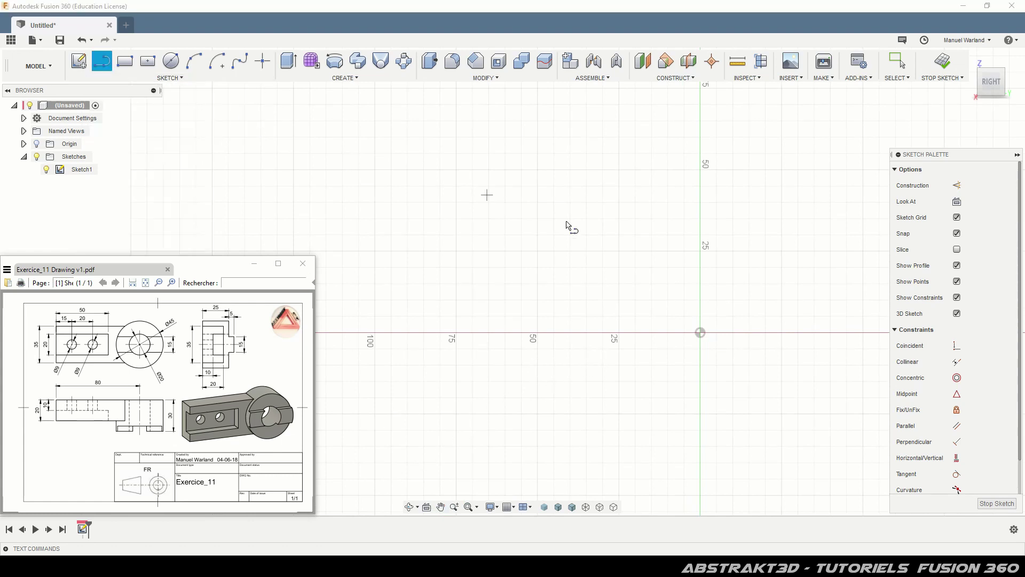
left_click(699, 332)
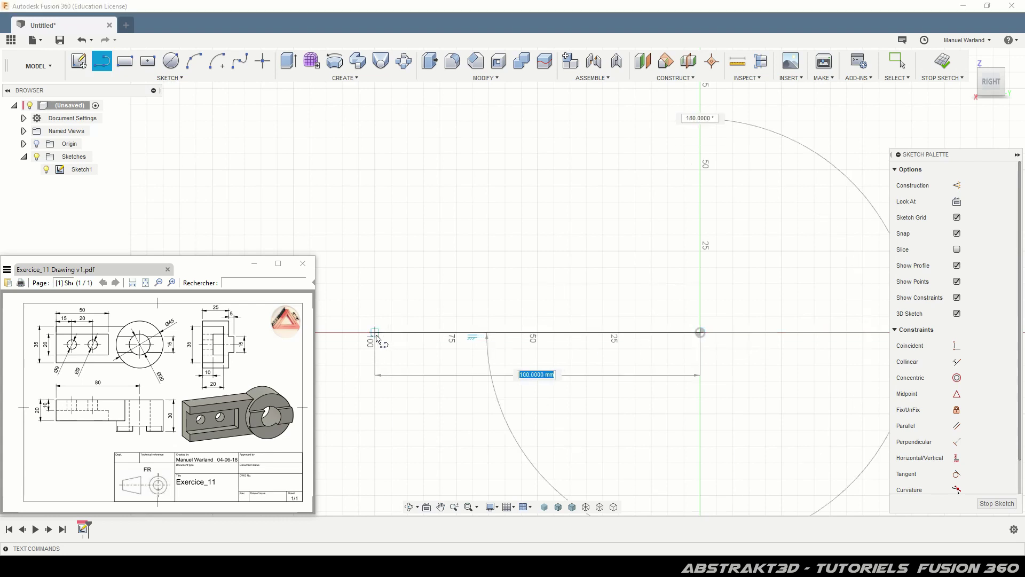
left_click(375, 333)
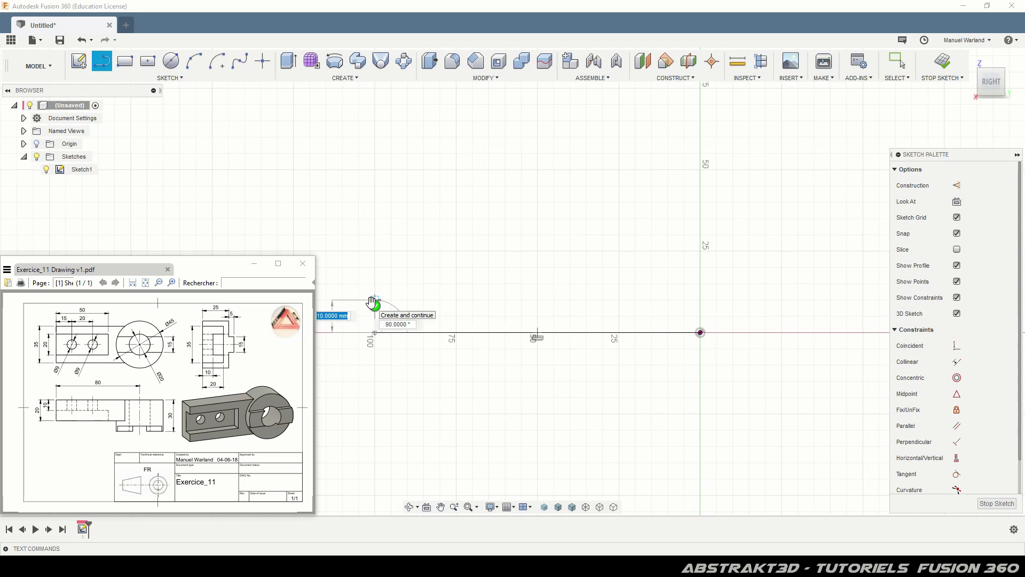
key("Escape")
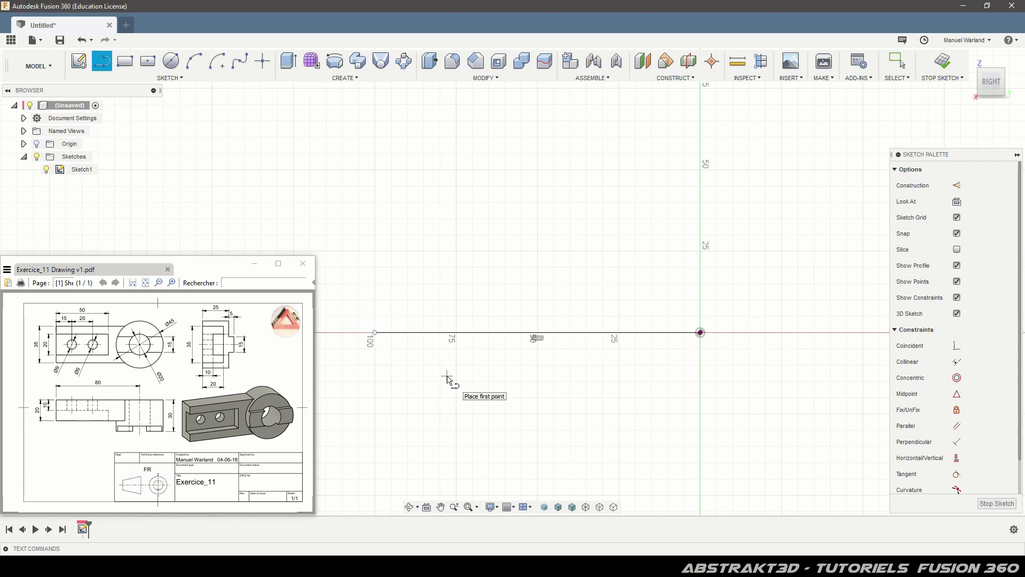
key("Escape")
left_click(505, 333)
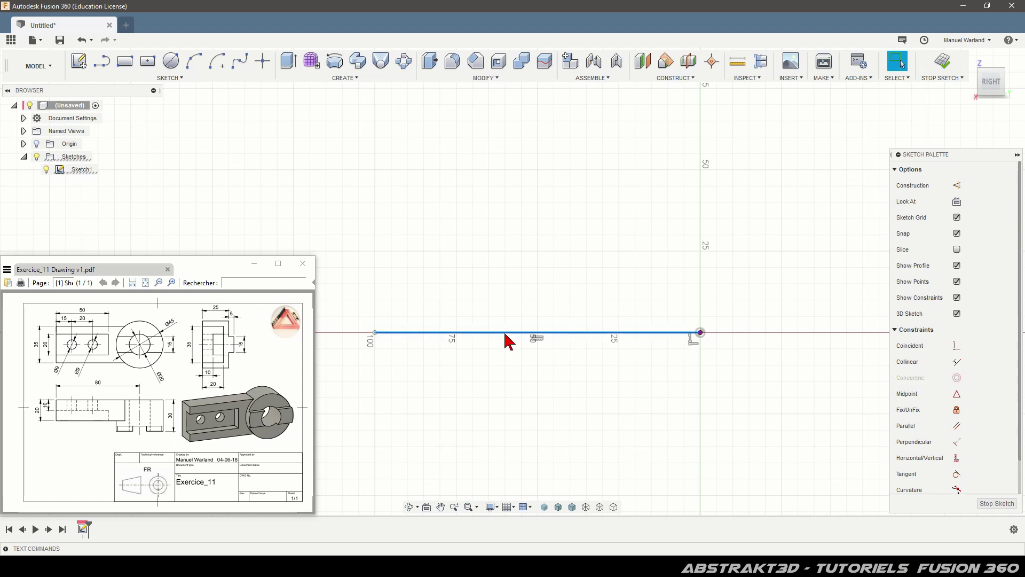
left_click(957, 186)
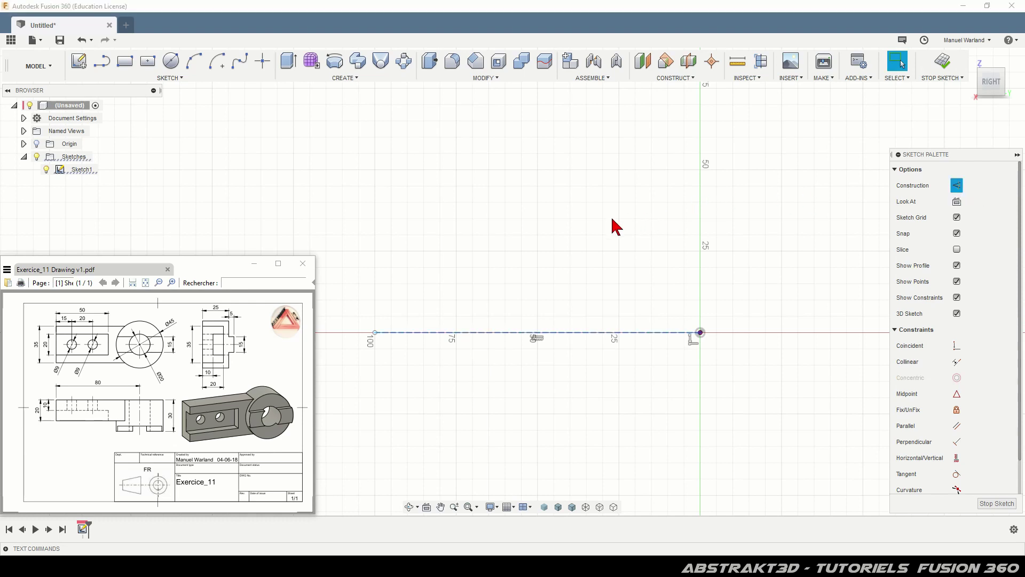
Draw a 20 mm diameter circle centred on the origin.
left_click(171, 61)
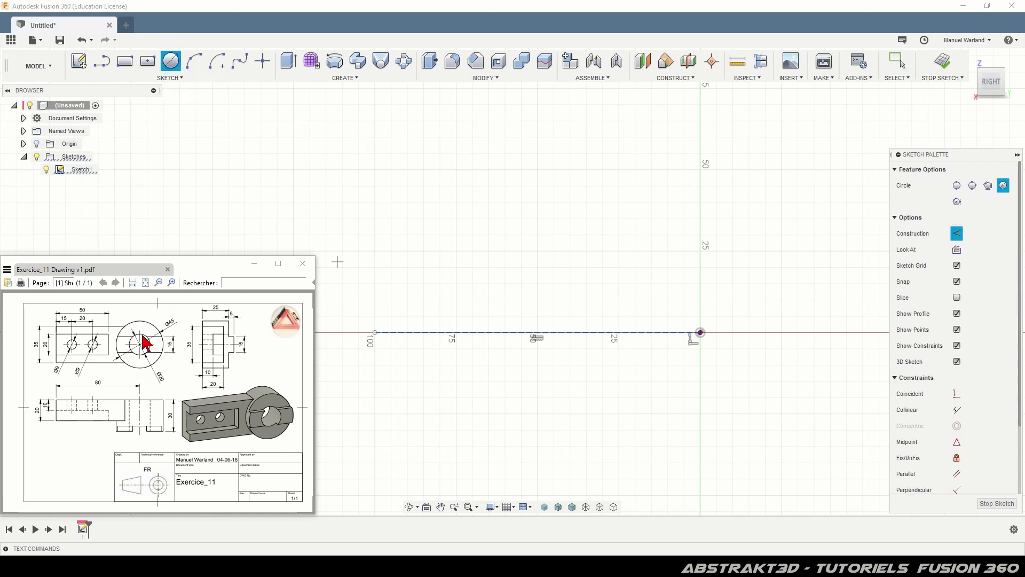
left_click(701, 333)
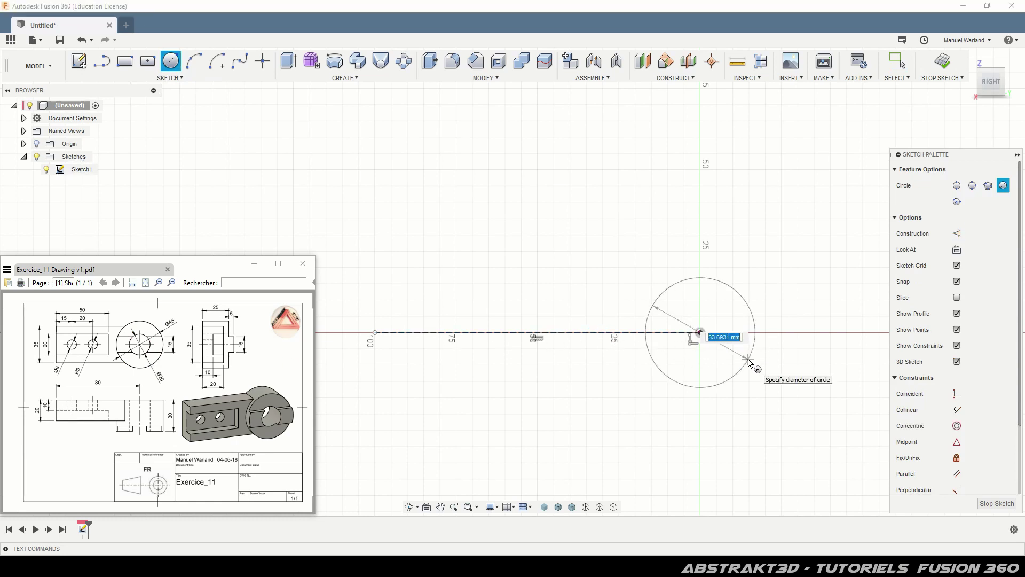
type("20")
key("Tab")
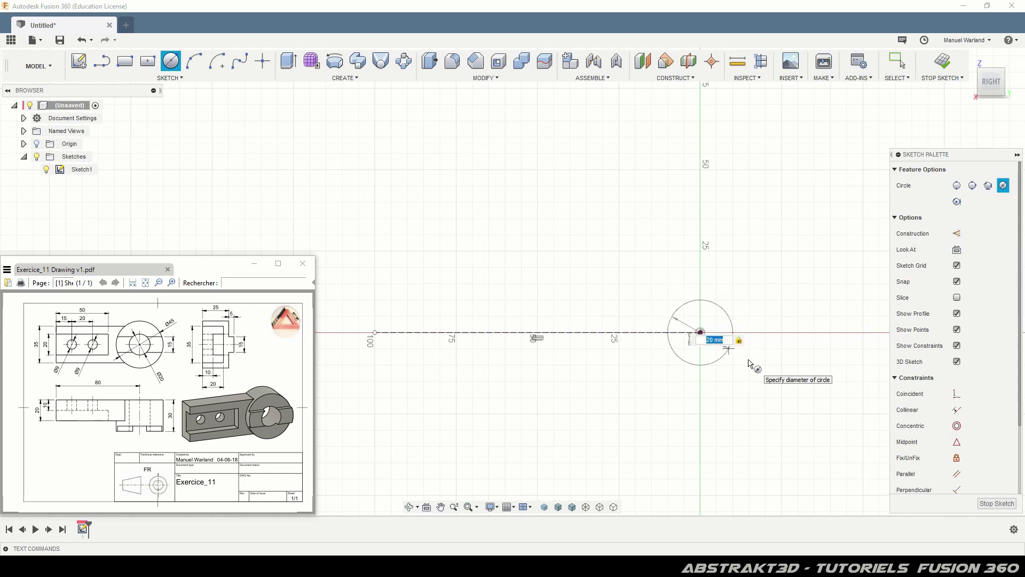
key("Return")
key("Escape")
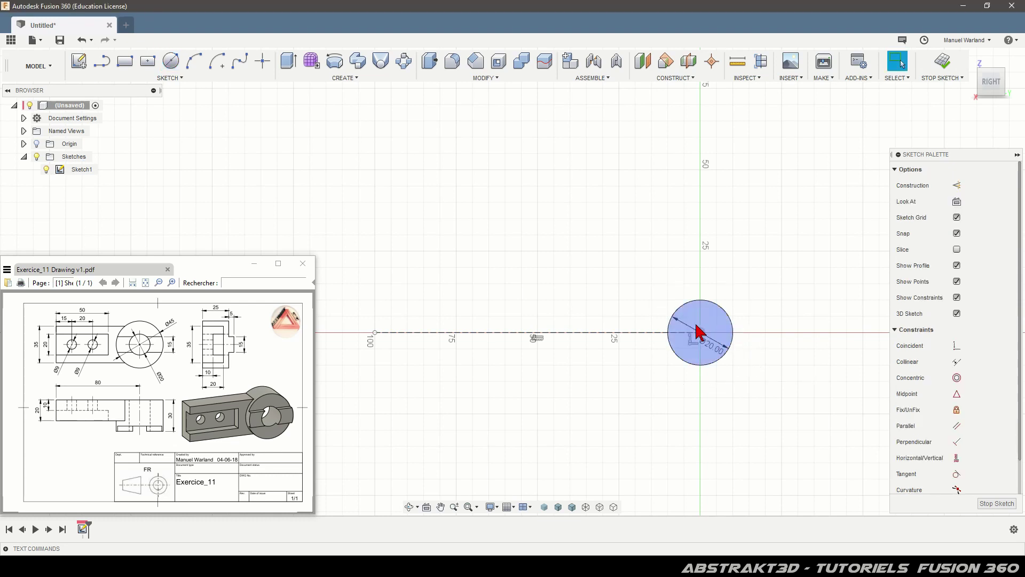
Draw a concentric 45 mm diameter circle around the 20 mm circle at the origin.
left_click(171, 60)
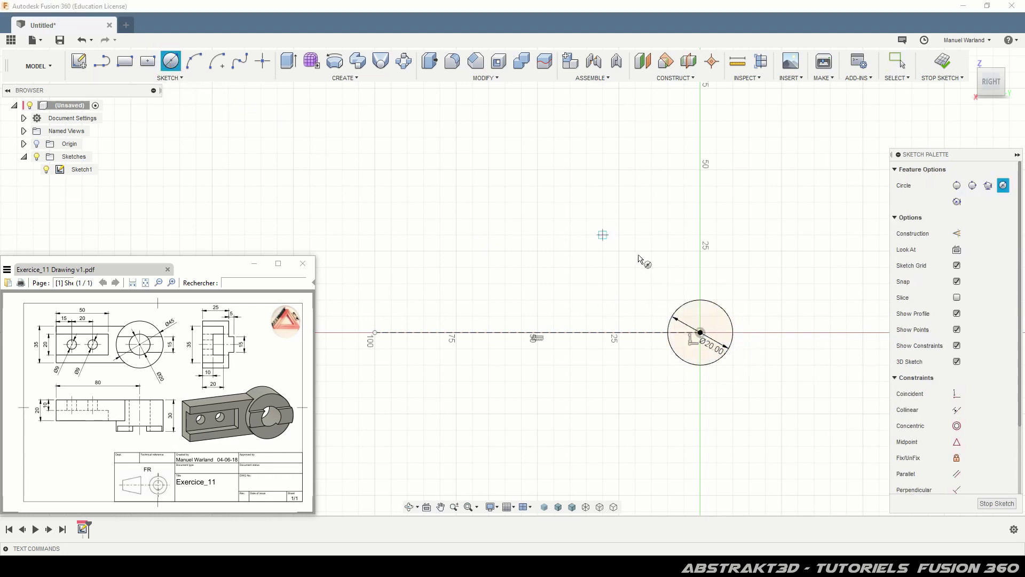
left_click(700, 332)
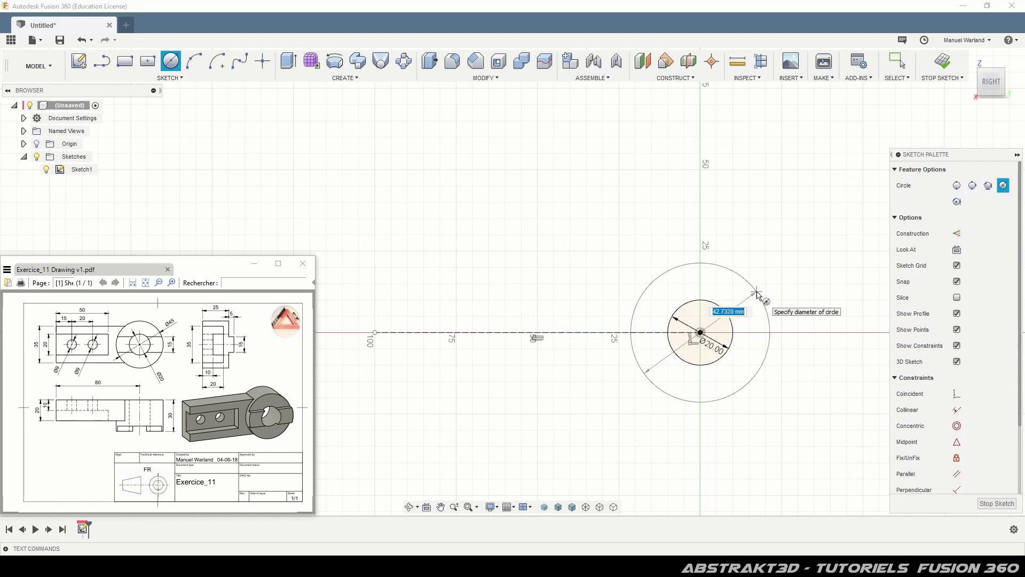
type("45")
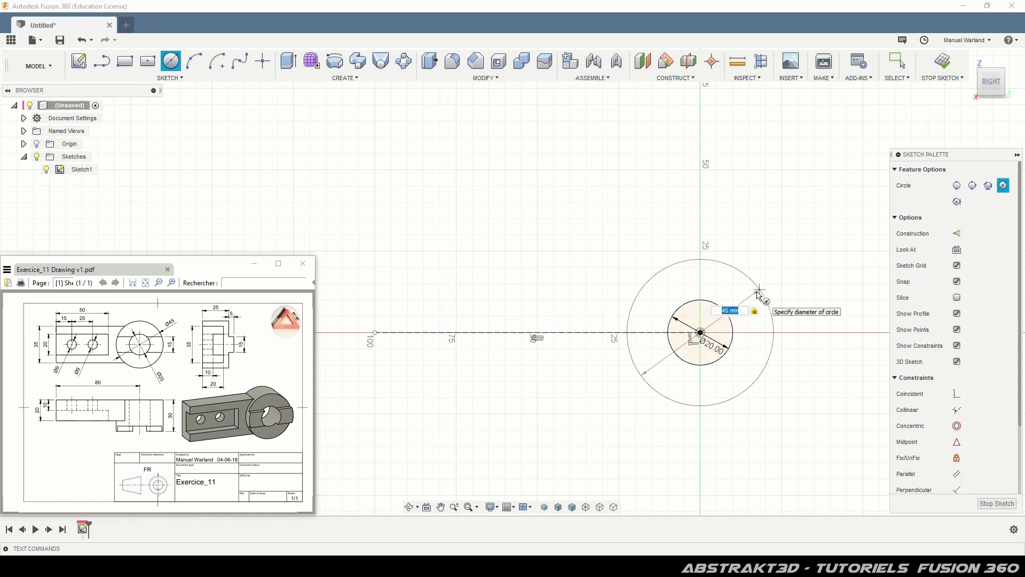
key("Return")
key("Escape")
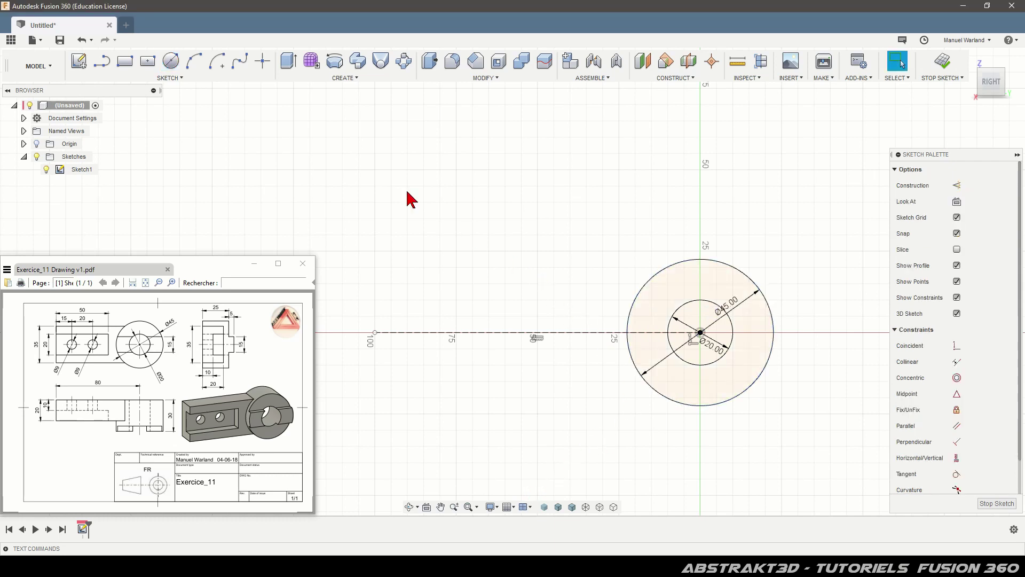
Draw the arm's three-sided rectangular outline with perpendicular lines, starting and ending on the 45 mm circle and spanning the construction line.
left_click(106, 69)
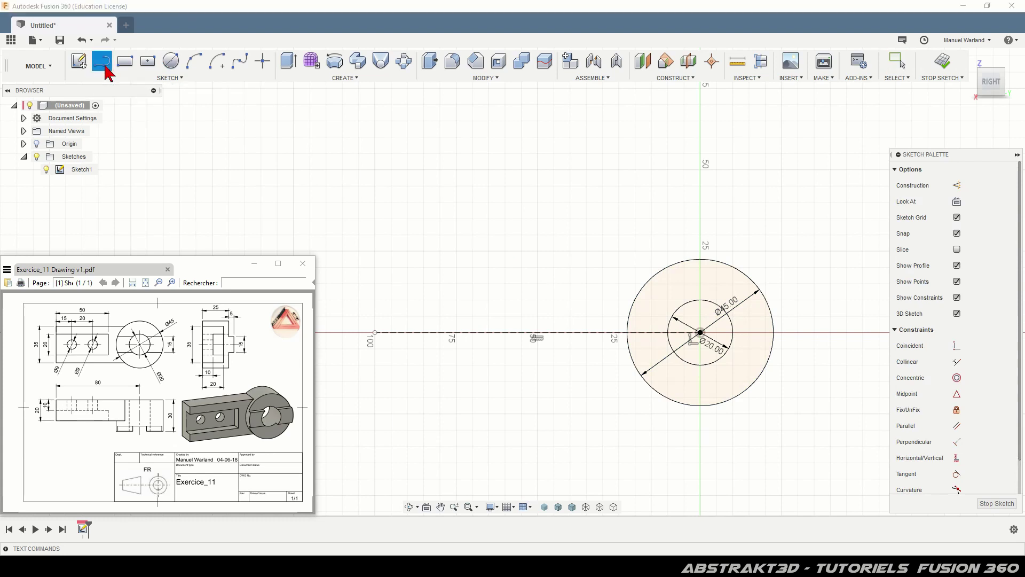
left_click(653, 276)
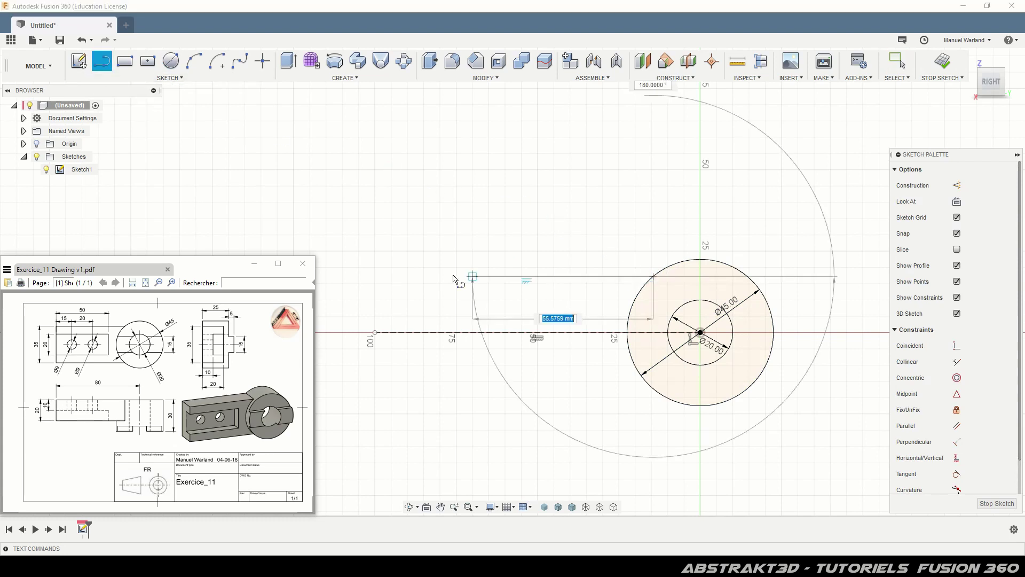
left_click(407, 276)
left_click(408, 398)
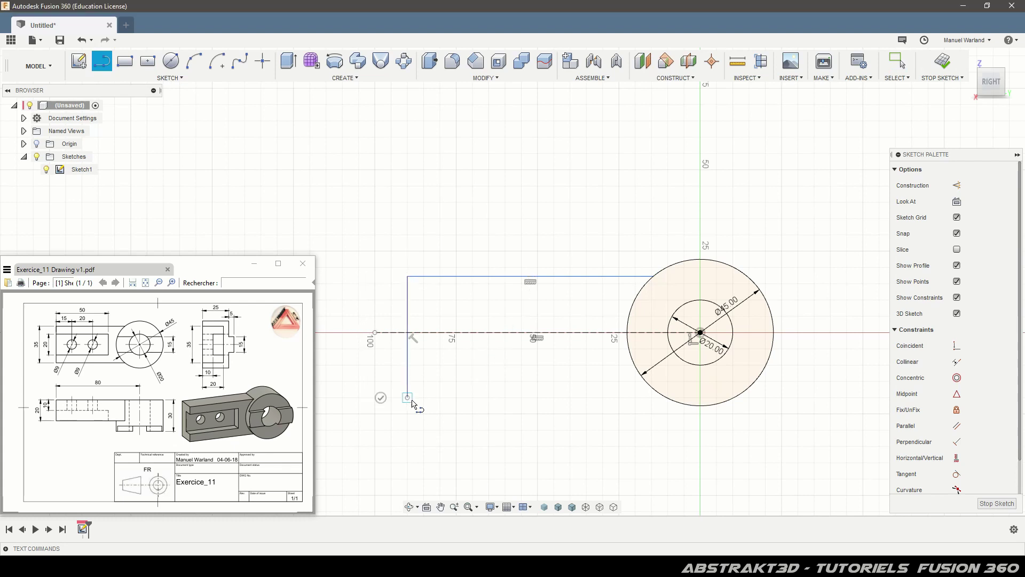
left_click(662, 397)
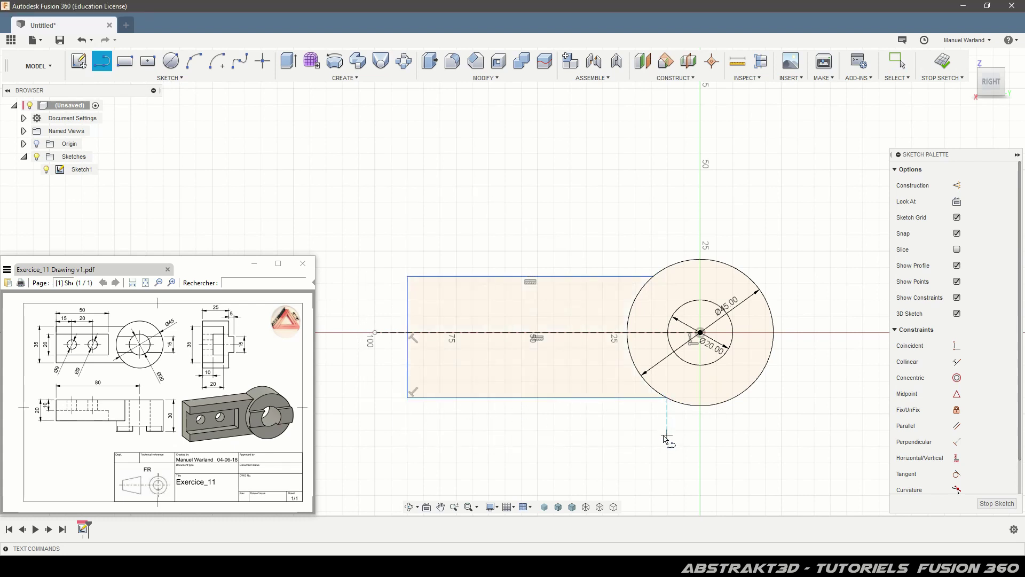
Sketch the pocket outline inside the arm with three perpendicular lines starting and ending on its end edge, about 53 mm long.
left_click(408, 294)
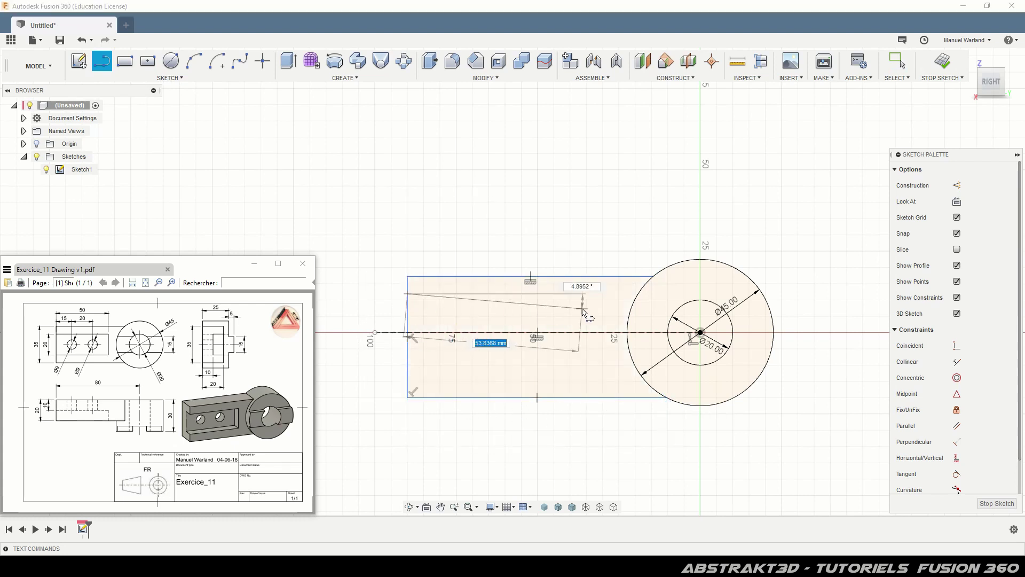
left_click(580, 294)
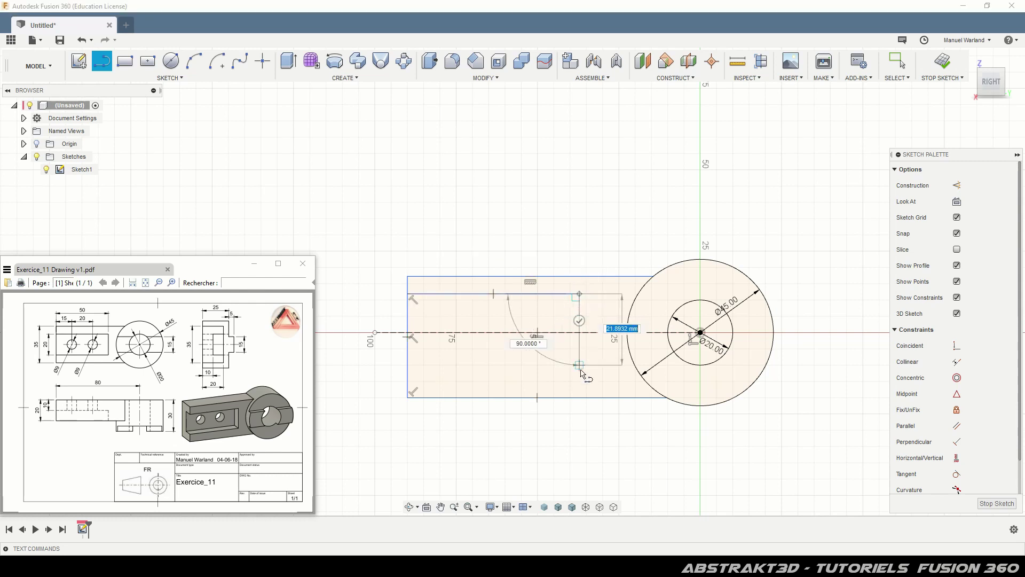
left_click(579, 373)
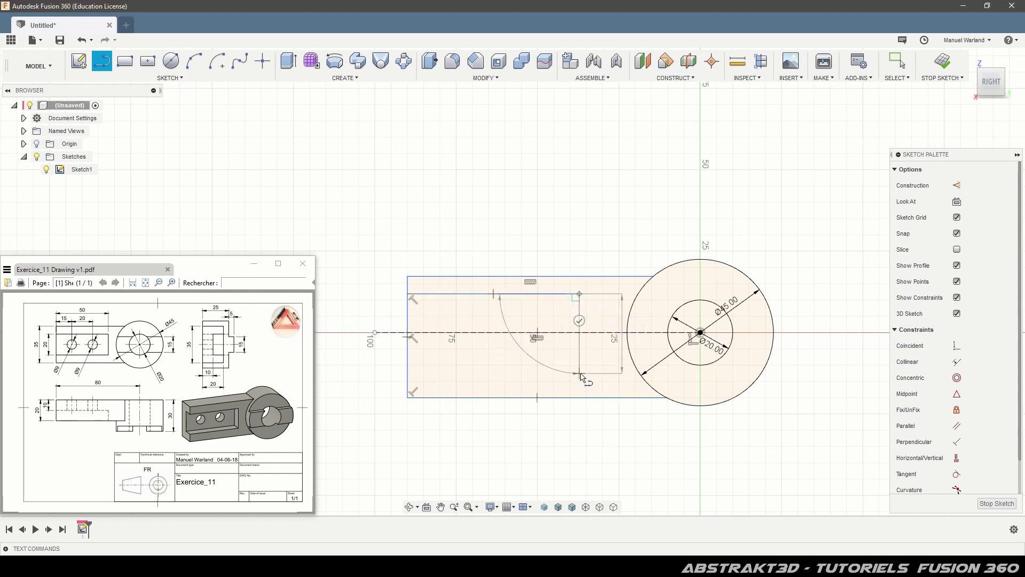
left_click(408, 373)
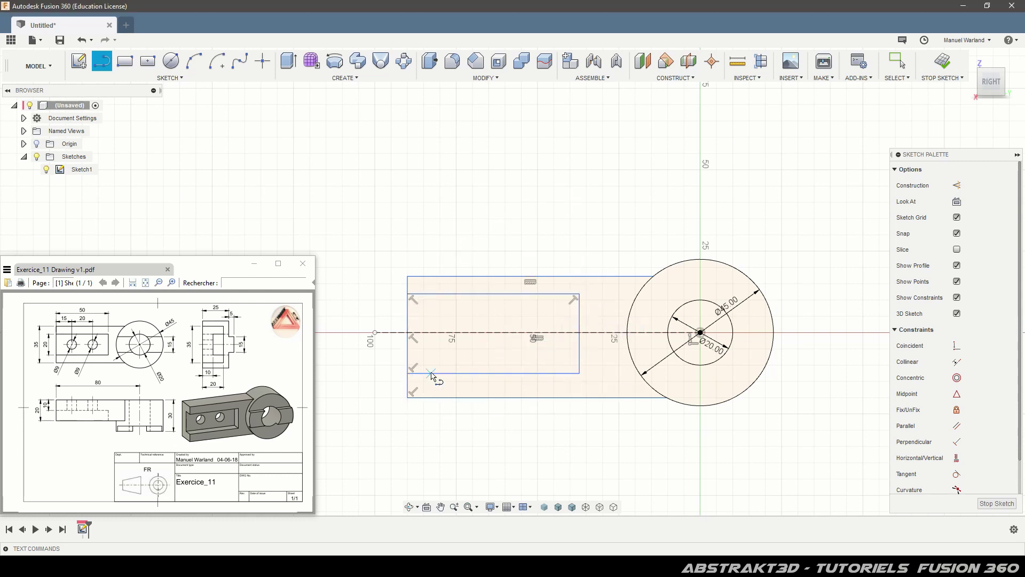
Draw two horizontal lines about 42 mm long across the 45 mm circle, one above and one below its centre.
left_click(631, 309)
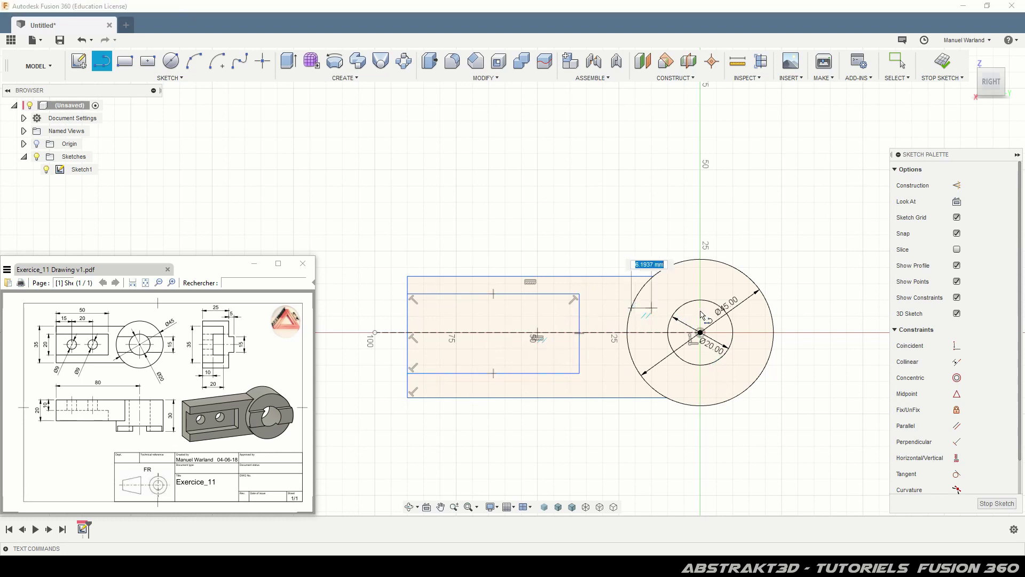
double_click(769, 309)
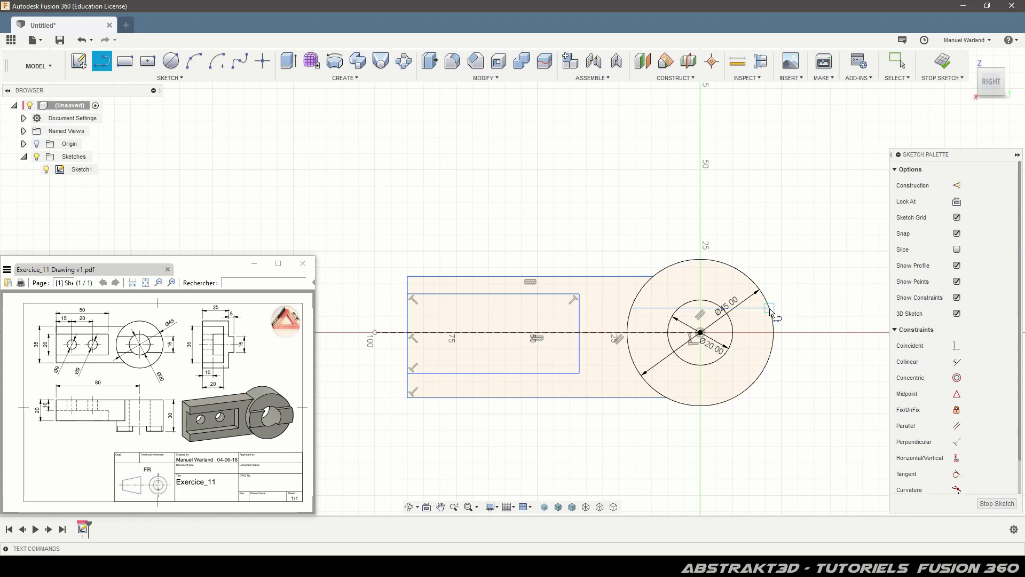
left_click(631, 357)
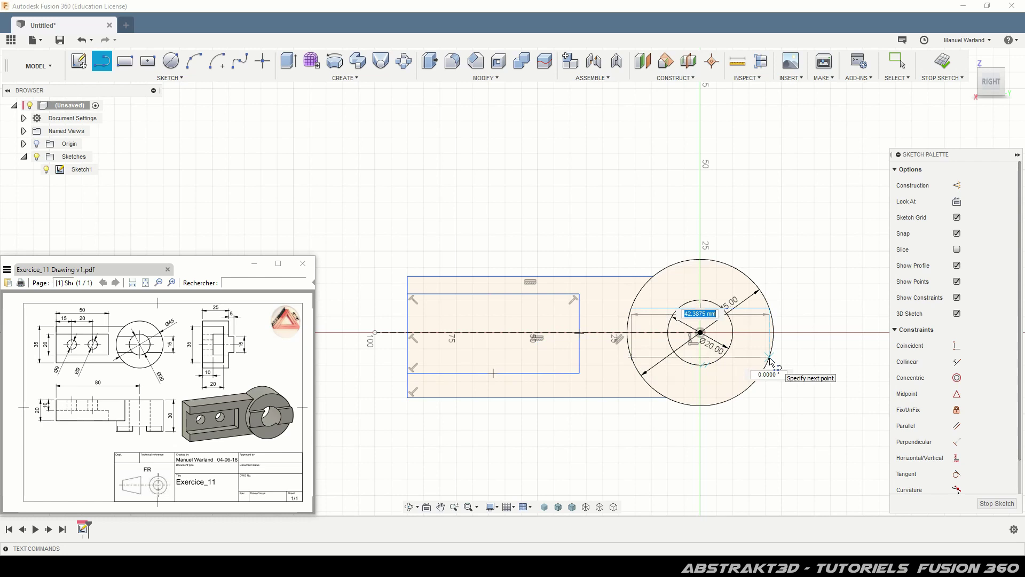
double_click(769, 356)
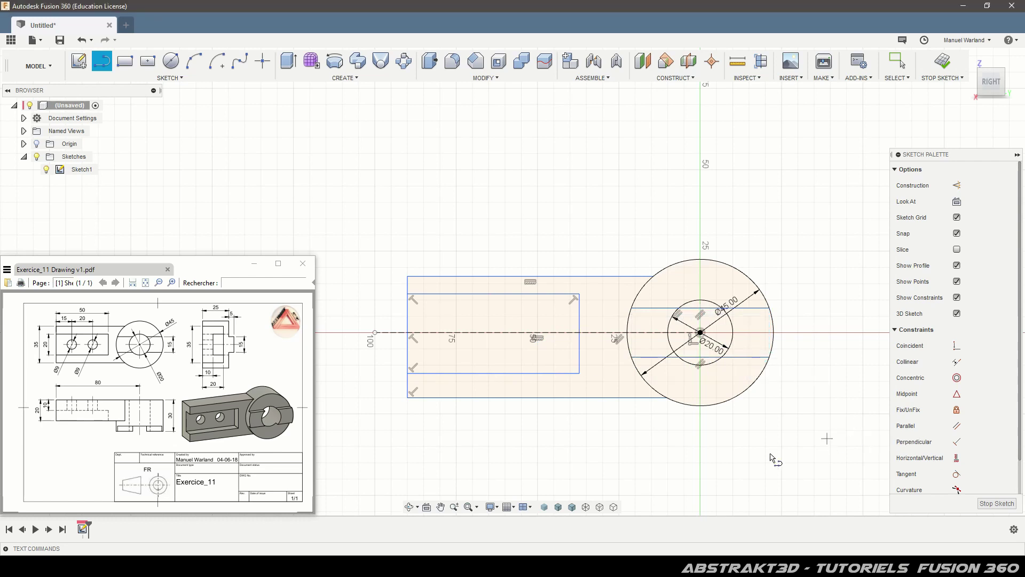
Draw two separate circles inside the pocket outline, both centred on the construction line, the smaller one nearer the arm's end.
left_click(170, 61)
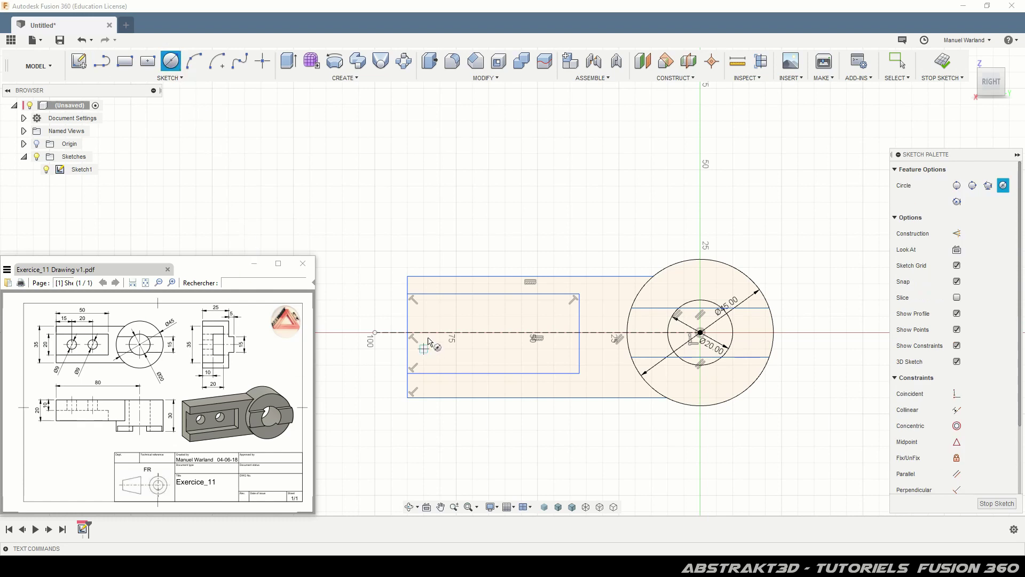
left_click(456, 332)
left_click(464, 348)
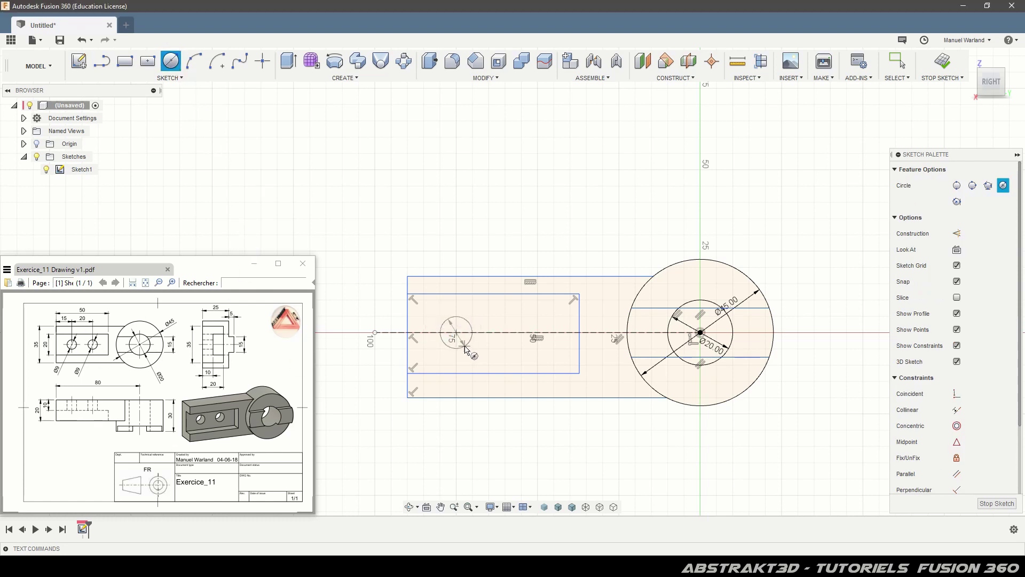
left_click(526, 333)
left_click(550, 354)
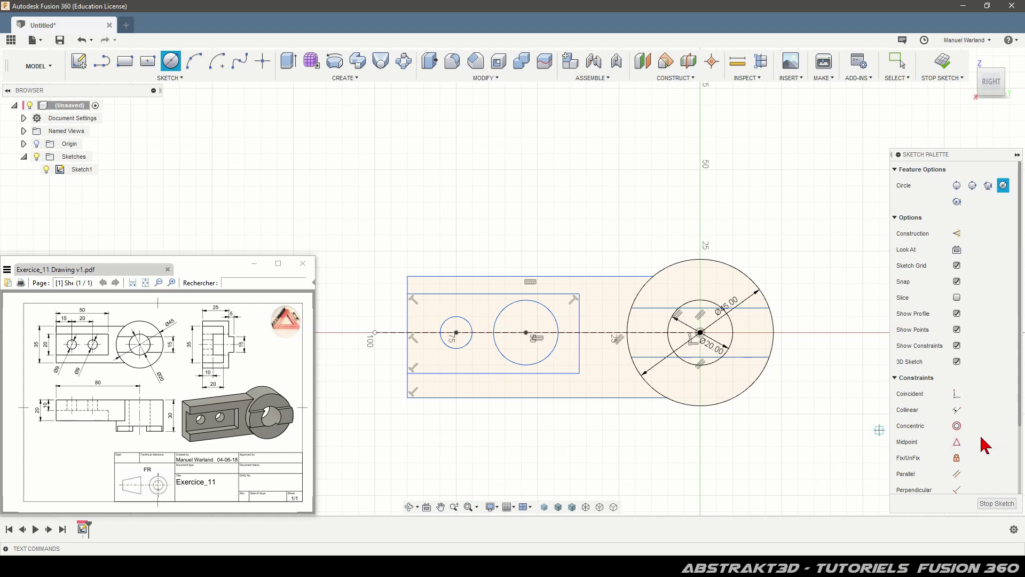
Make the two horizontal lines across the 45 mm circle symmetric about the horizontal construction line.
scroll(971, 443, "down", 3)
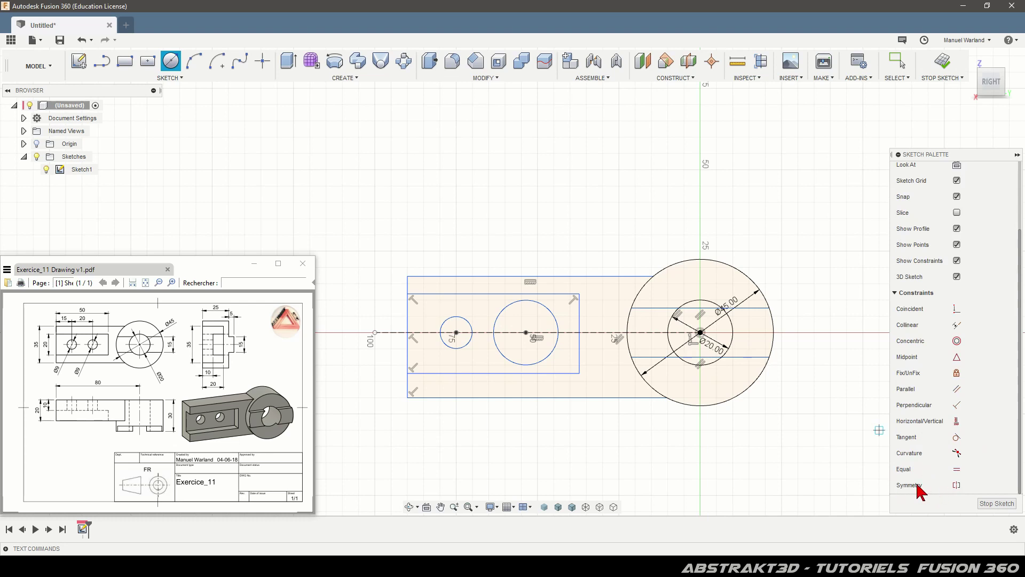
left_click(956, 485)
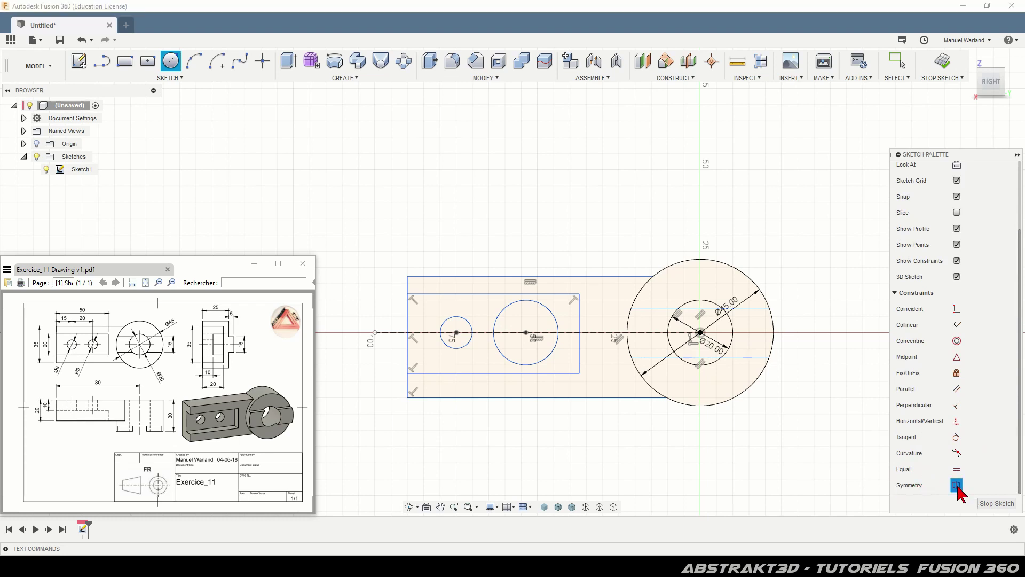
left_click(647, 357)
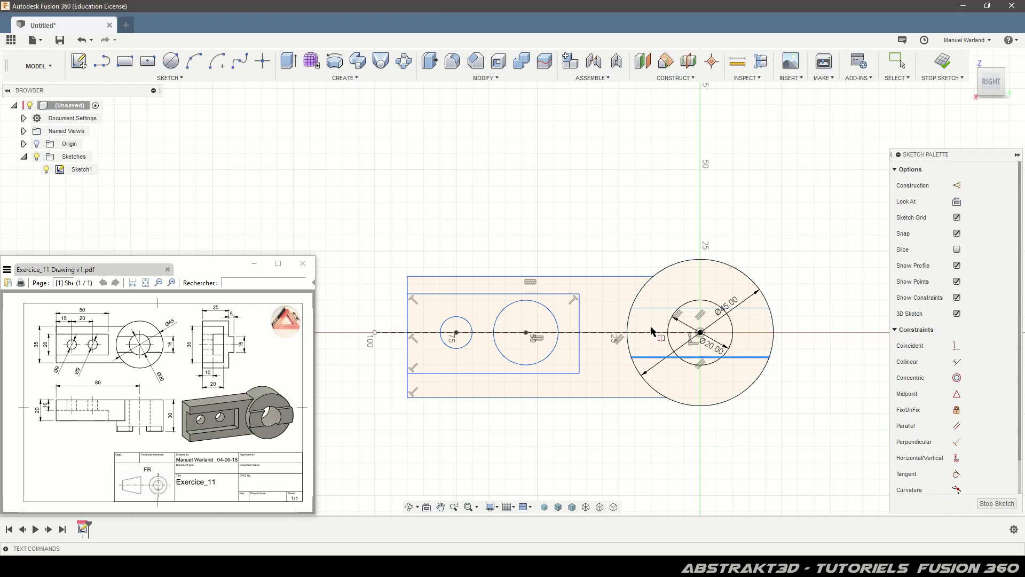
left_click(652, 309)
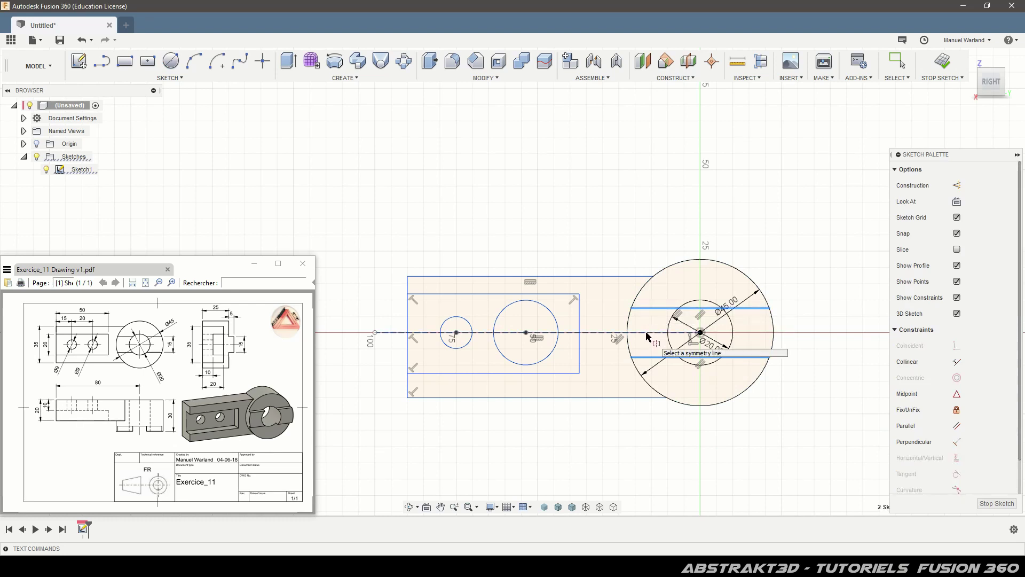
left_click(646, 333)
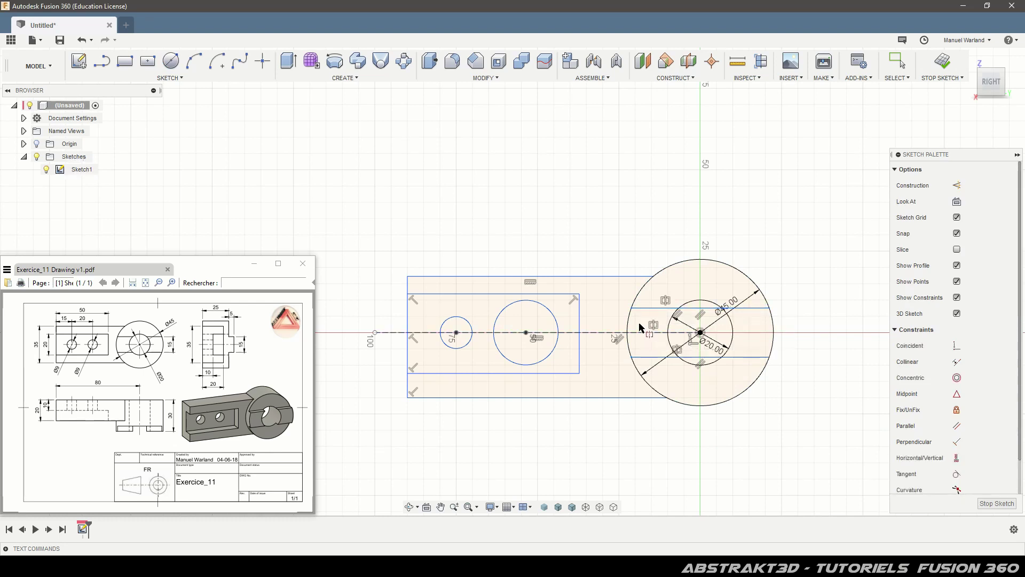
Make the pocket's two long edges and the arm's two long edges each symmetric about the construction line.
left_click(461, 373)
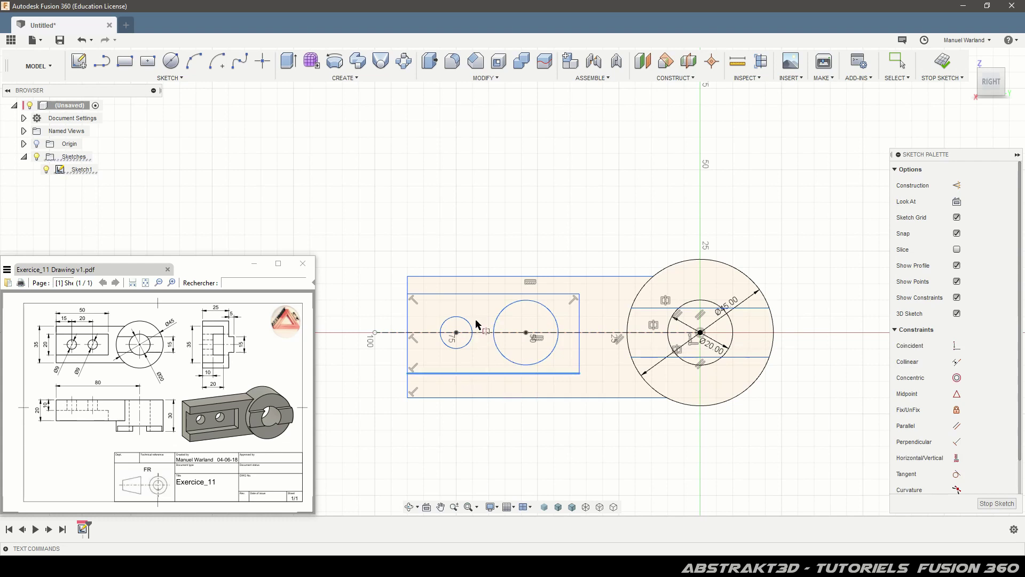
left_click(476, 294)
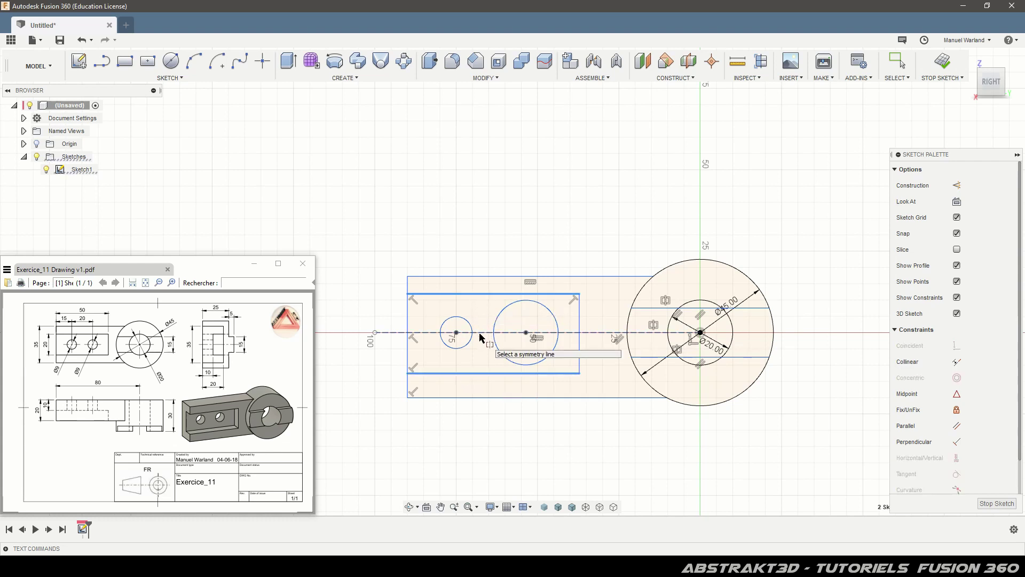
left_click(480, 333)
left_click(488, 398)
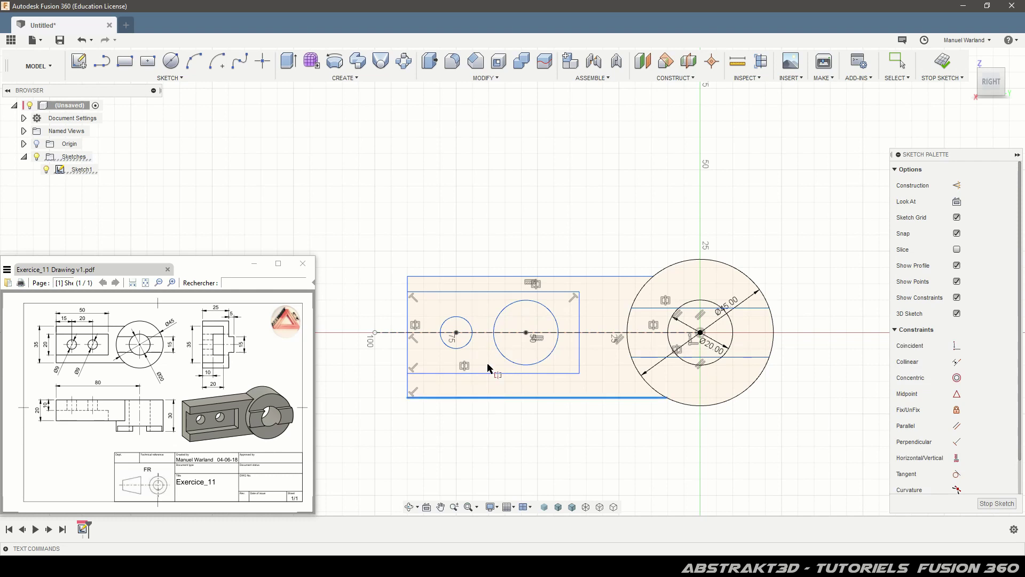
left_click(486, 277)
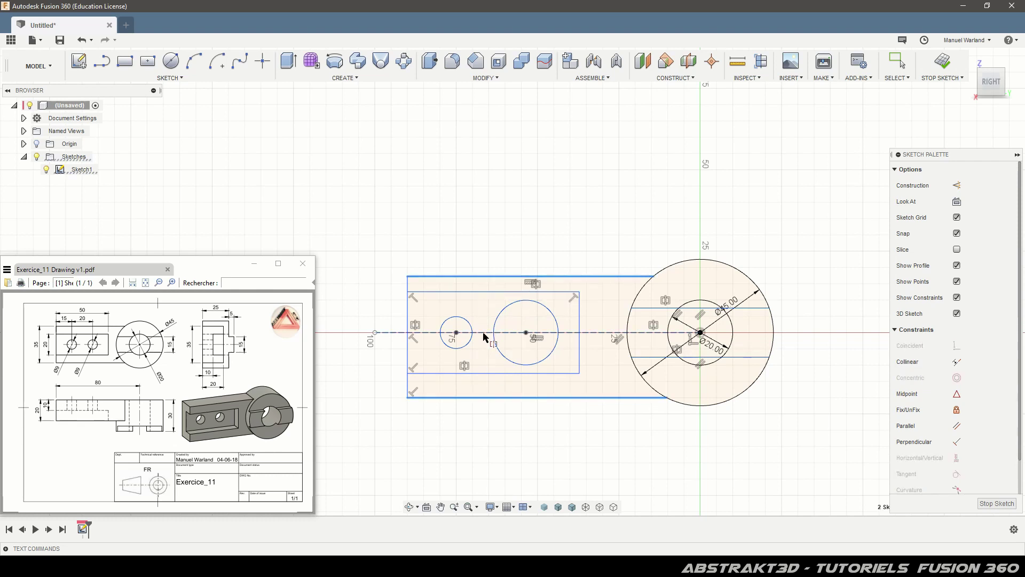
left_click(483, 333)
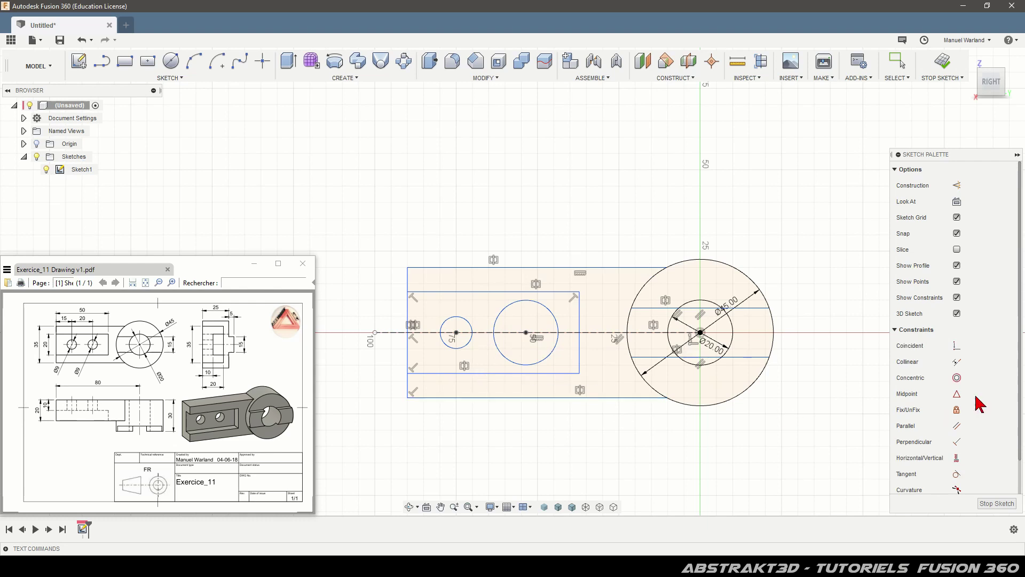
Apply an Equal constraint to the two hole circles inside the pocket outline.
scroll(983, 464, "down", 1)
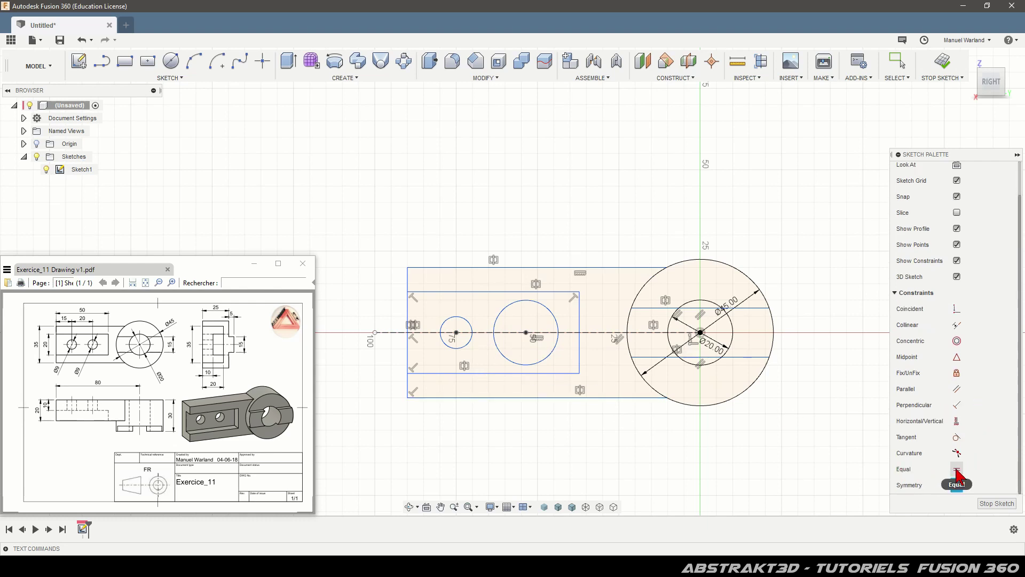
left_click(956, 469)
left_click(460, 352)
left_click(496, 354)
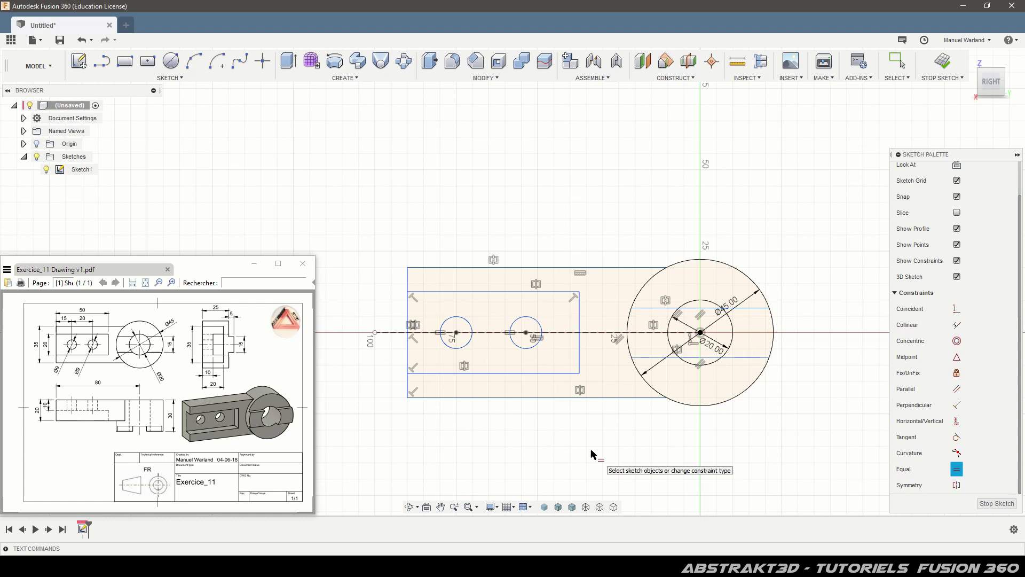
Dimension the hole circle nearest the arm's end with a diameter of 9 mm.
key("d")
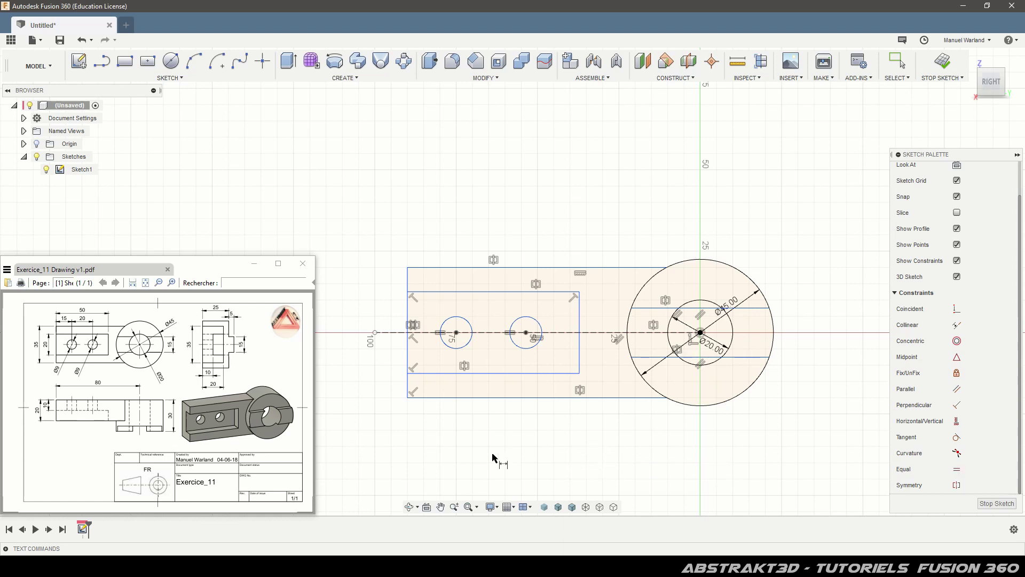
left_click(466, 350)
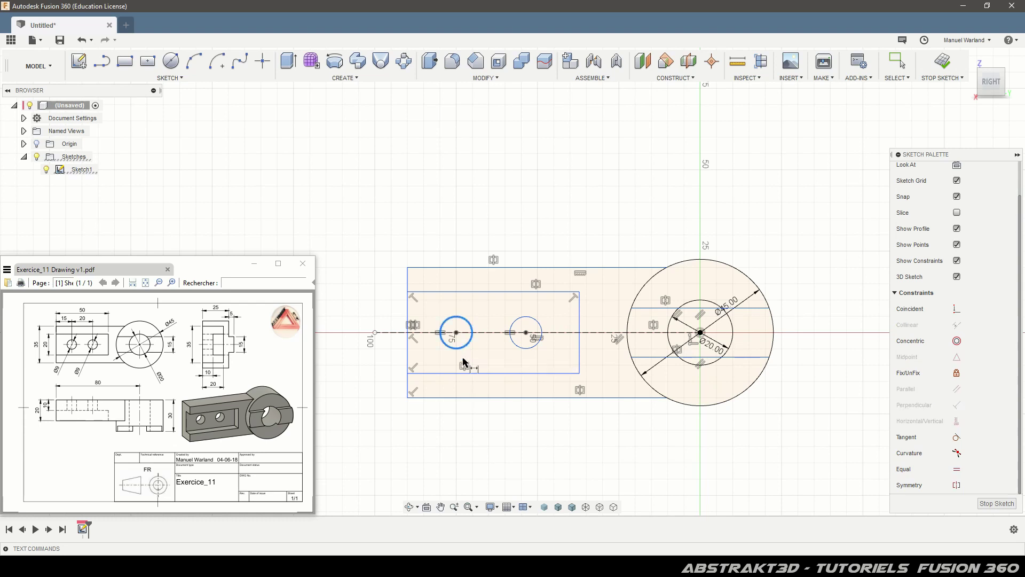
left_click(477, 433)
type("9")
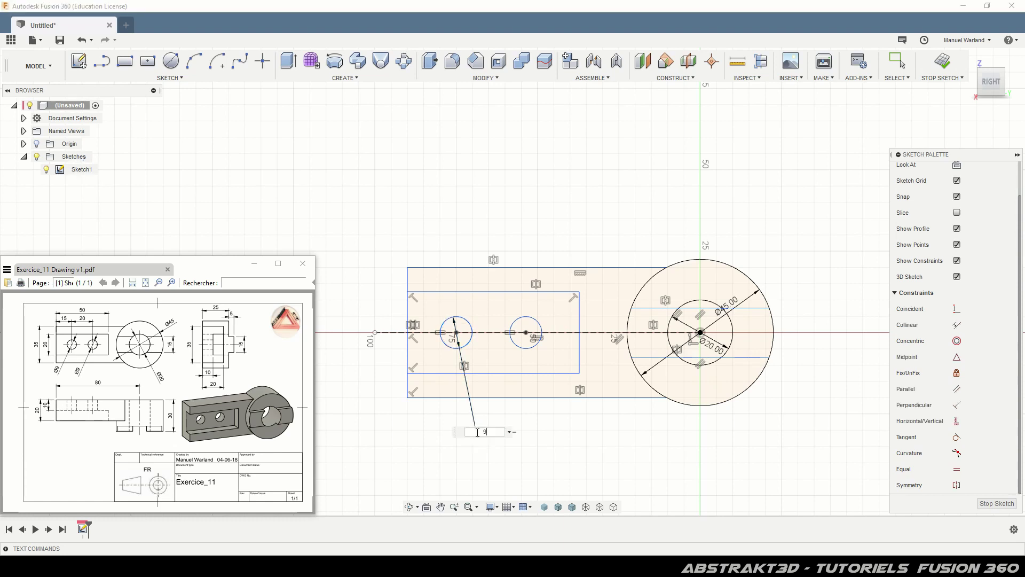
key("Return")
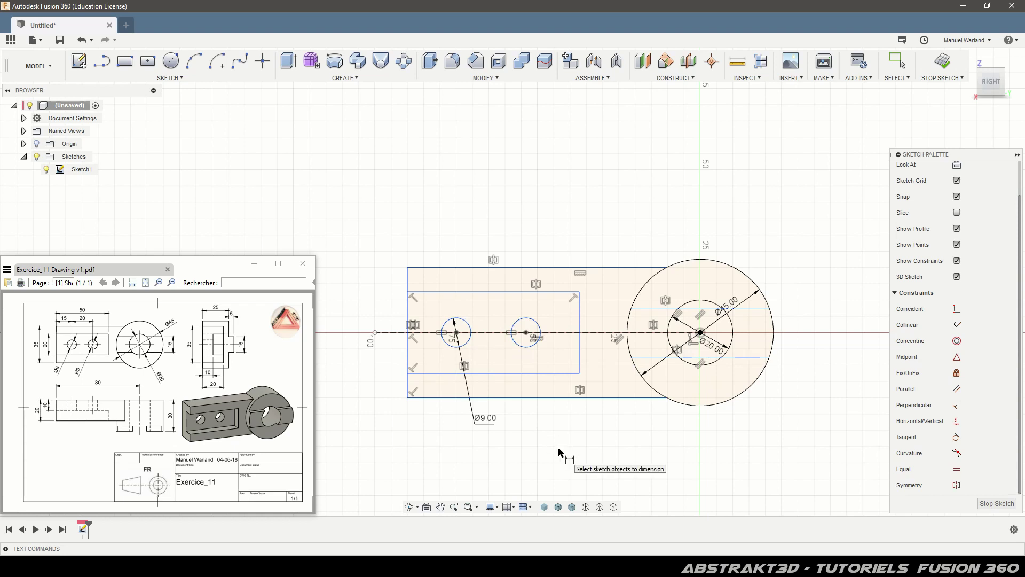
Set the spacing between the two horizontal lines across the 45 mm circle to 15 mm.
left_click(761, 308)
left_click(761, 363)
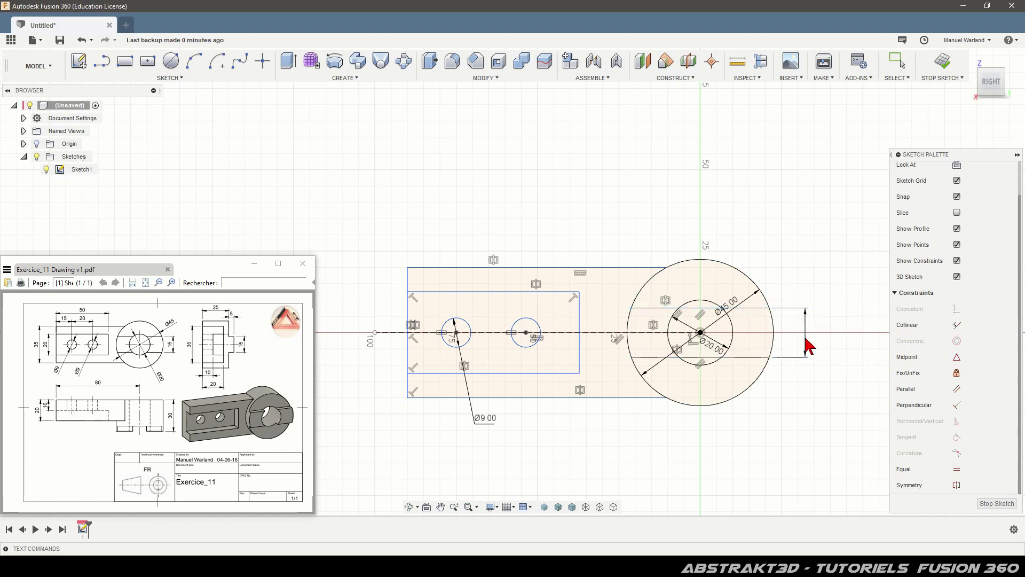
left_click(806, 340)
type("15")
key("Return")
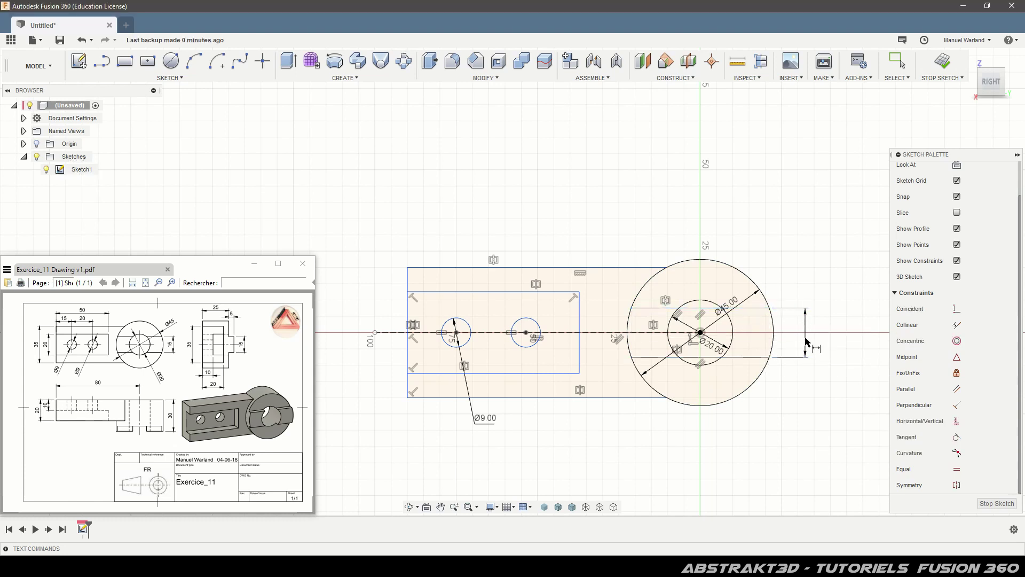
Dimension the first hole's centre 15 mm from the arm's end edge and the two hole centres 20 mm apart.
left_click(408, 344)
left_click(457, 333)
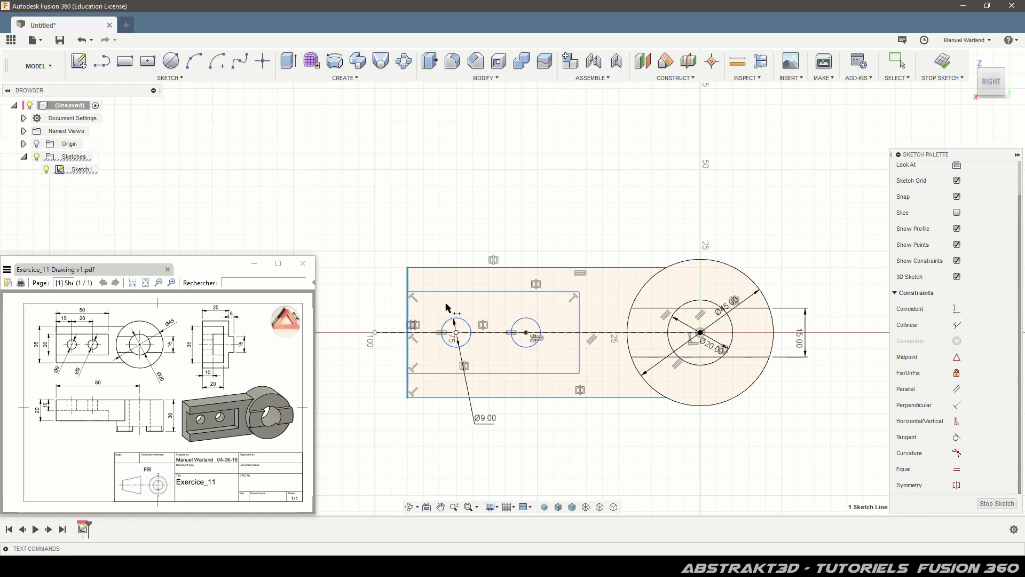
left_click(435, 249)
key("Return")
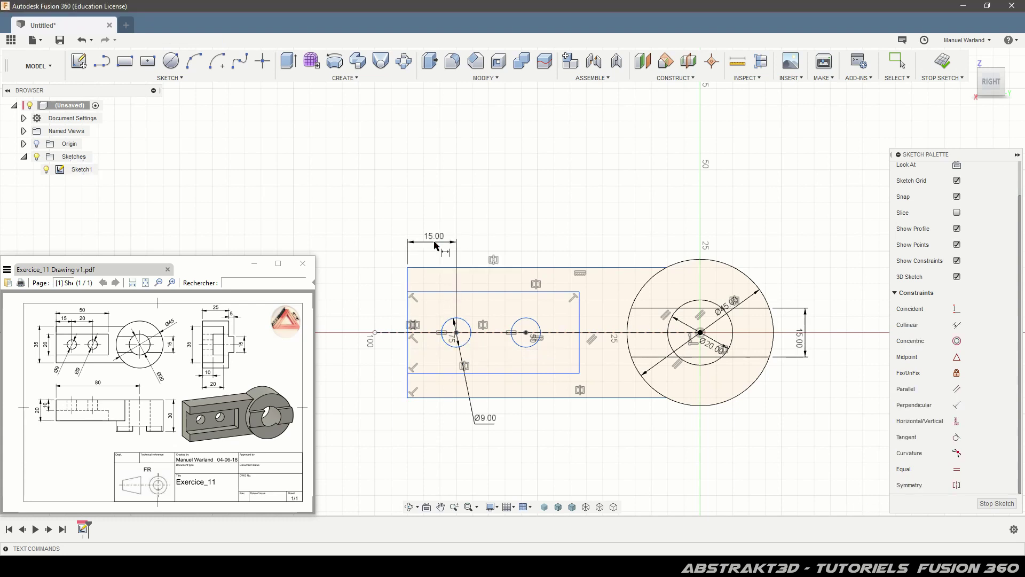
left_click(456, 333)
left_click(526, 334)
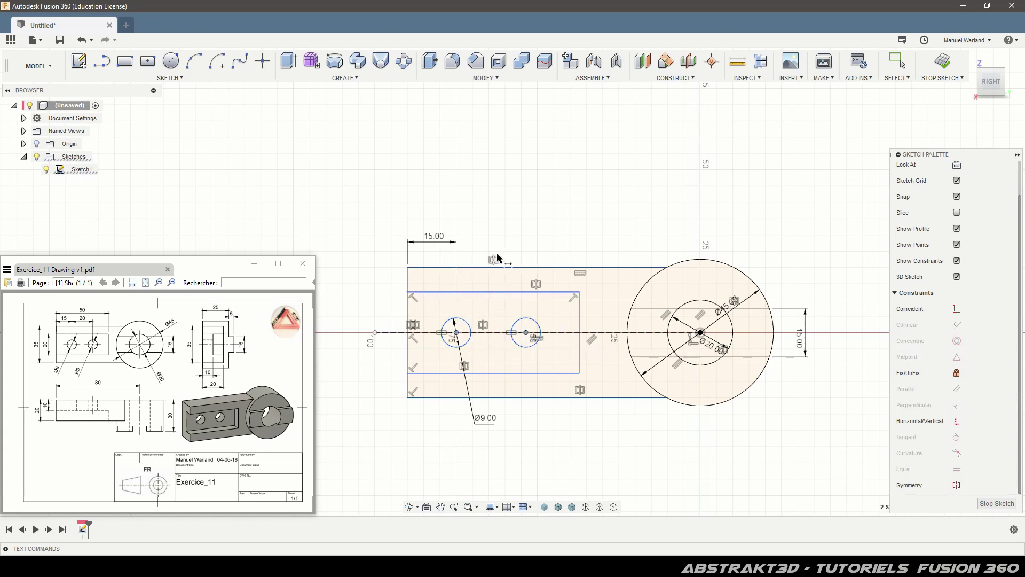
left_click(489, 242)
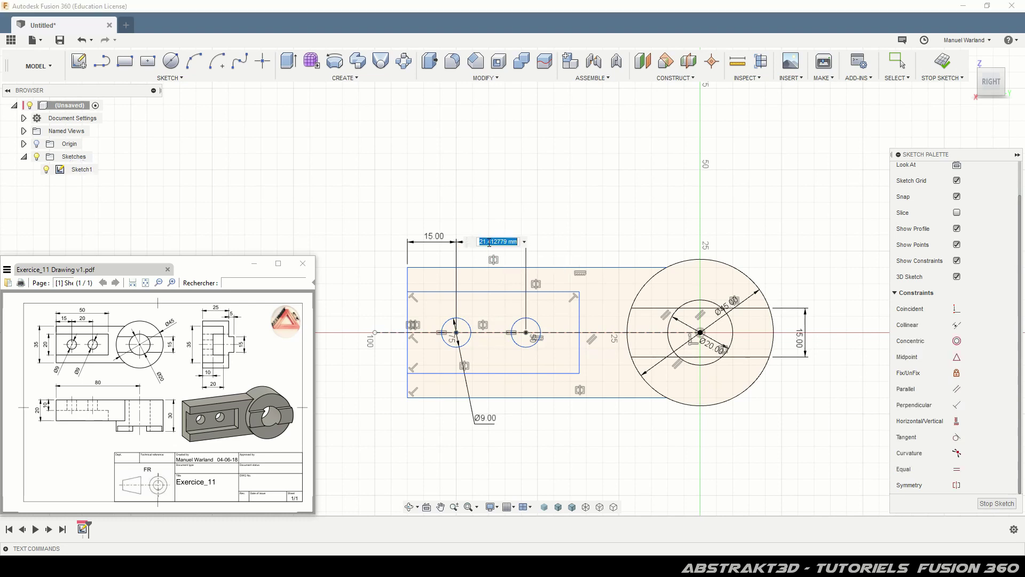
type("20")
key("Return")
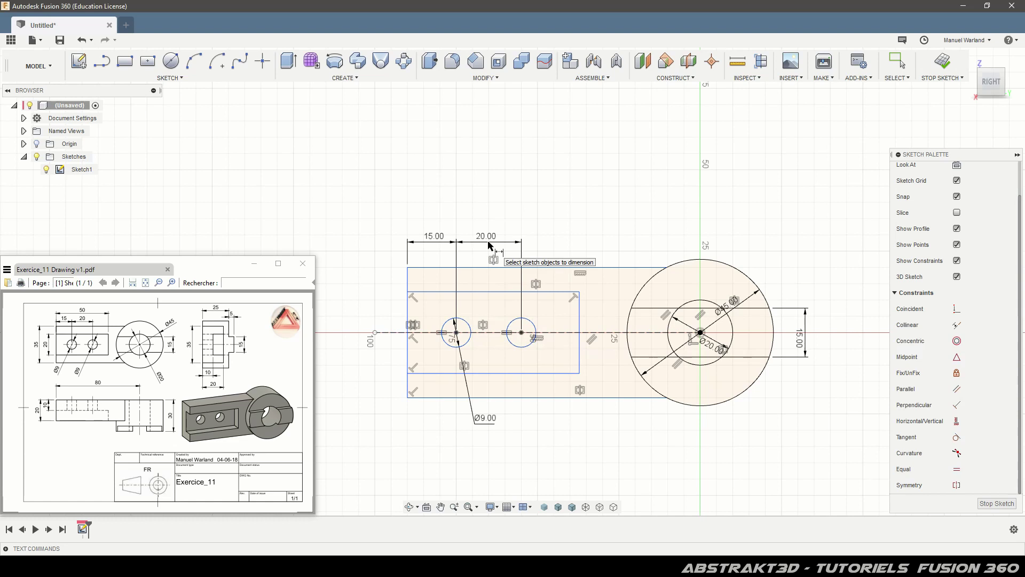
Dimension the pocket outline 50 mm long from the arm's end edge and 20 mm wide.
left_click(554, 293)
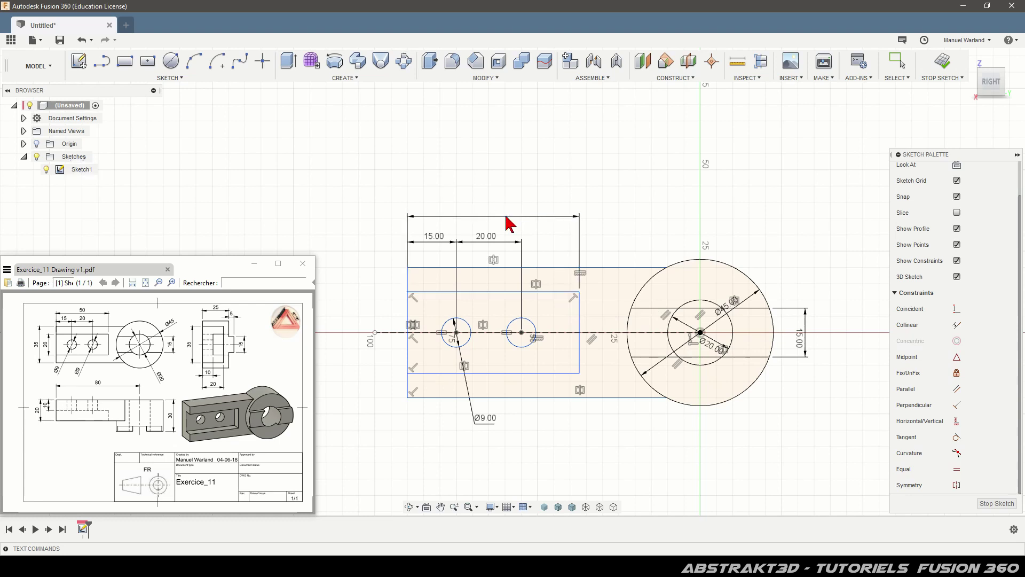
left_click(506, 219)
type("50")
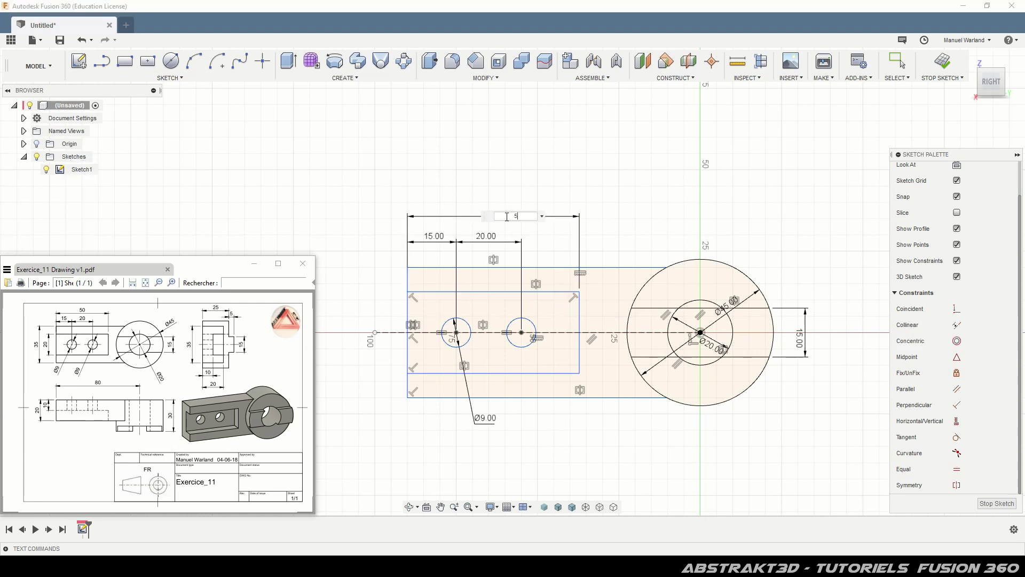
key("Return")
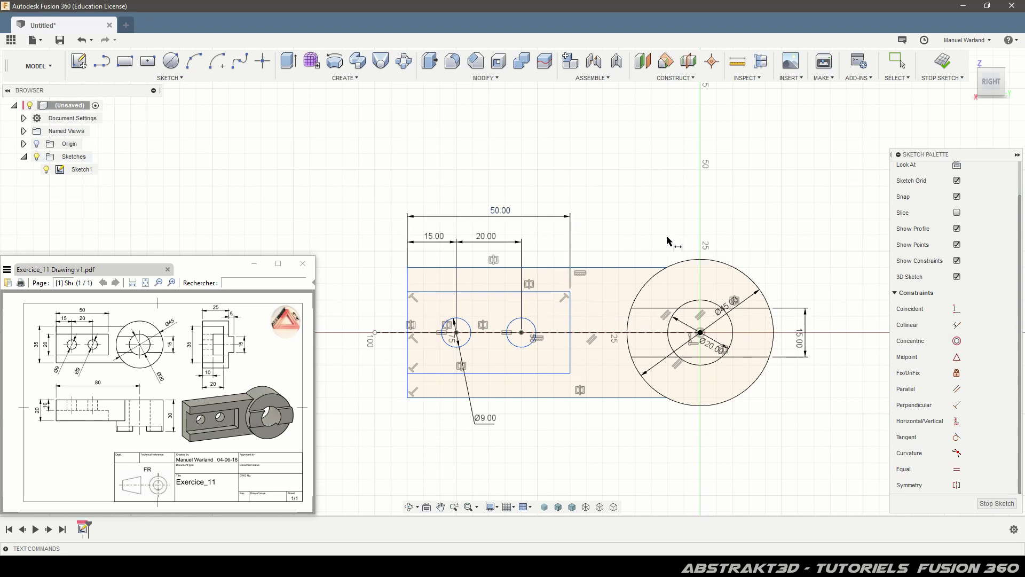
left_click(430, 291)
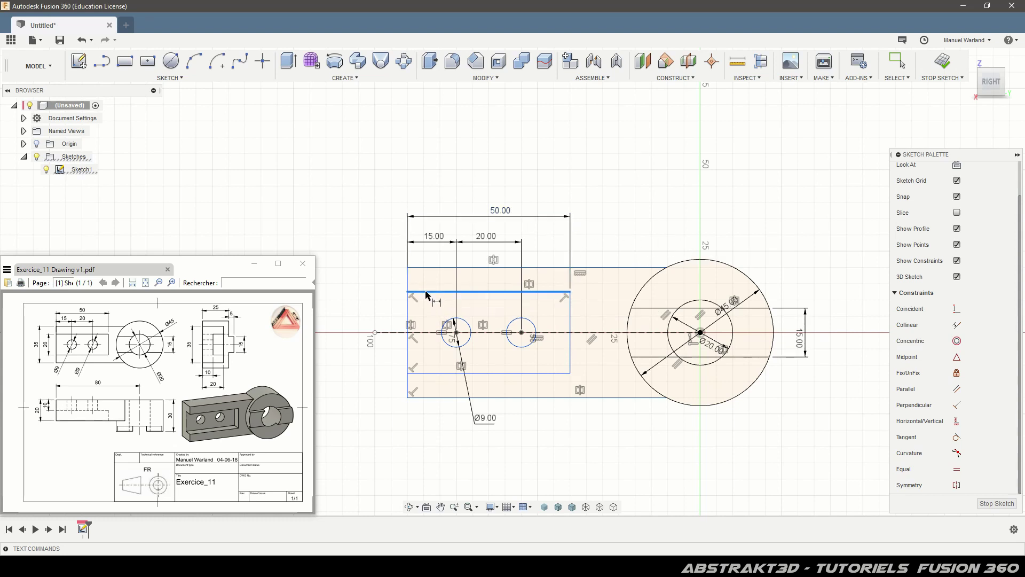
left_click(427, 374)
left_click(394, 350)
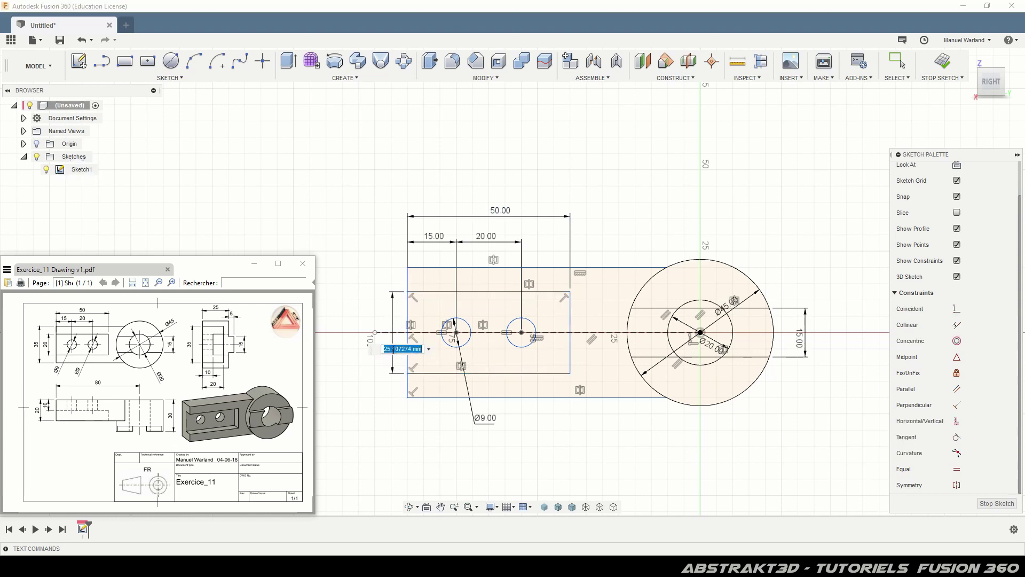
type("20")
key("Return")
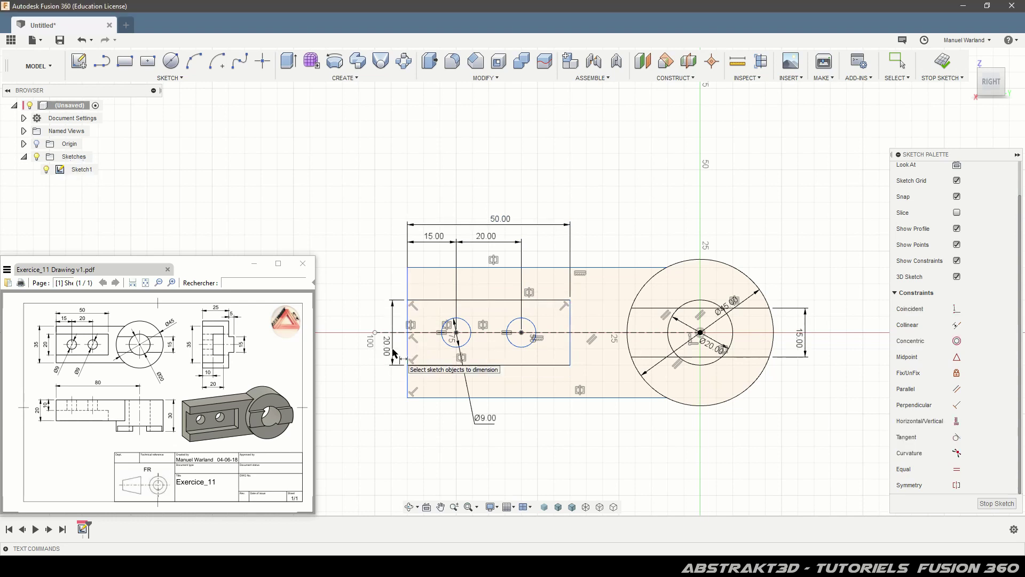
Set the arm's width between its two long outer edges to 35 mm.
left_click(427, 267)
left_click(430, 398)
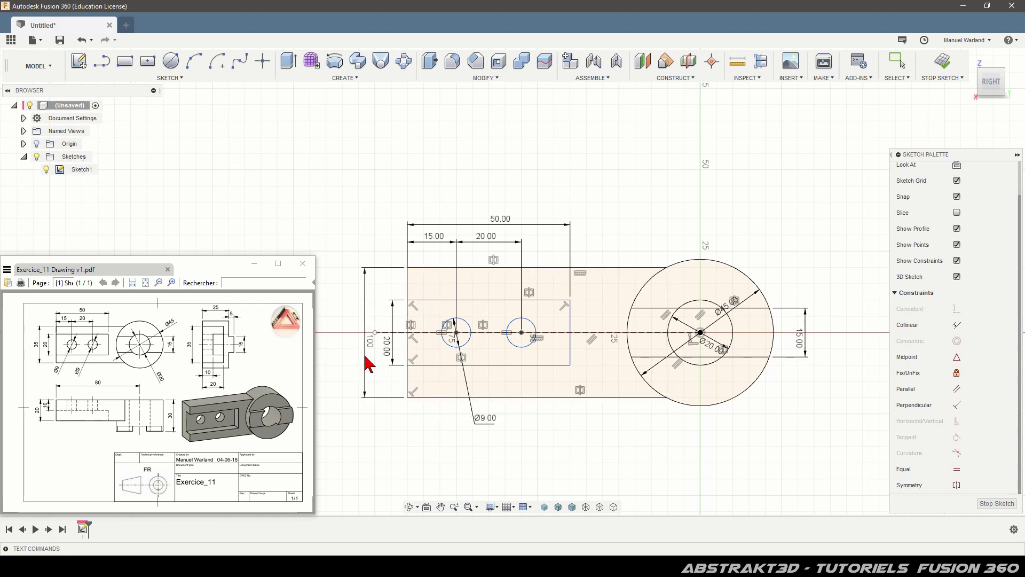
left_click(366, 357)
type("35")
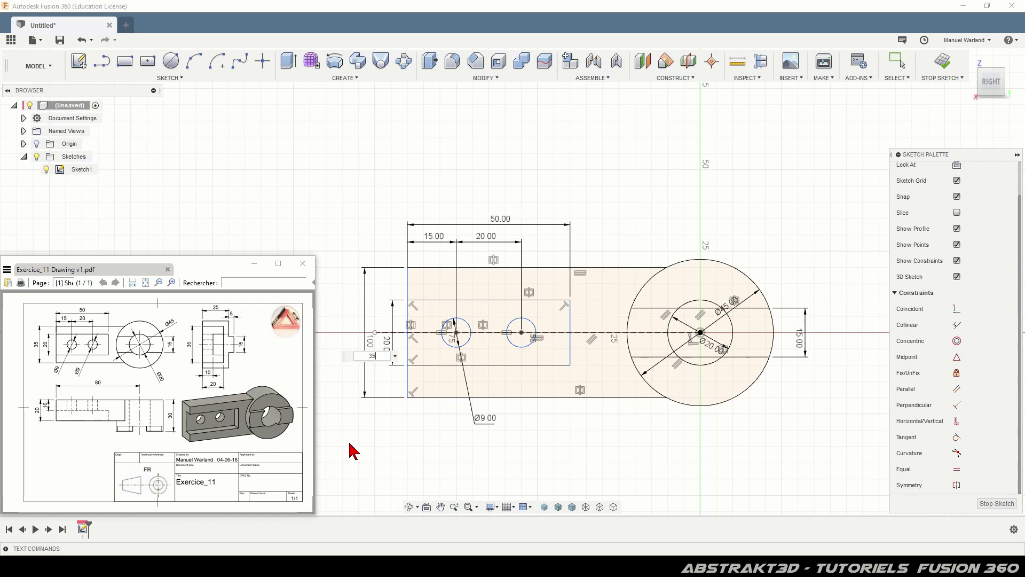
key("Return")
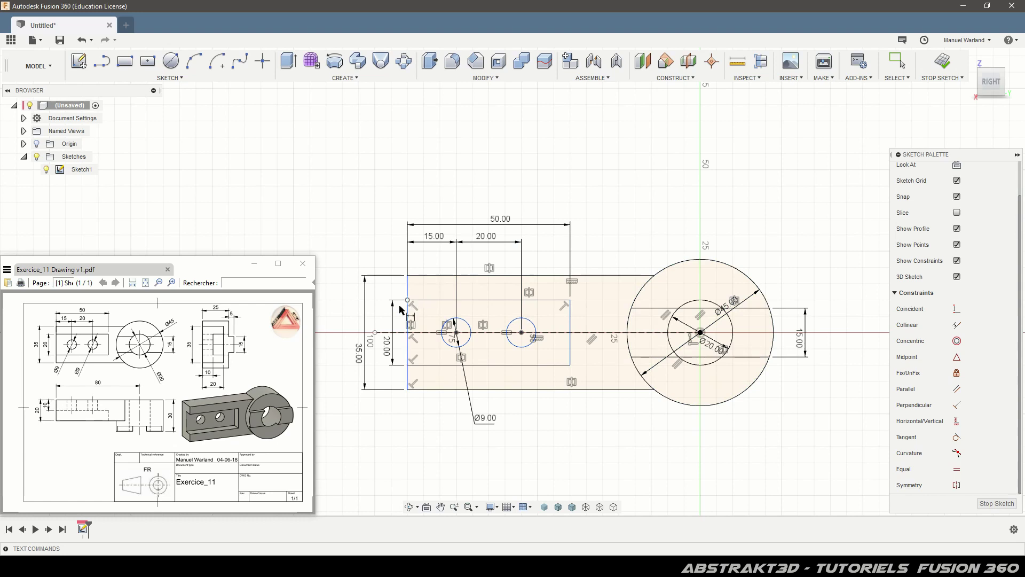
Dimension the distance from the arm's end edge to the centre of the 45 mm circle as 80 mm.
left_click(408, 376)
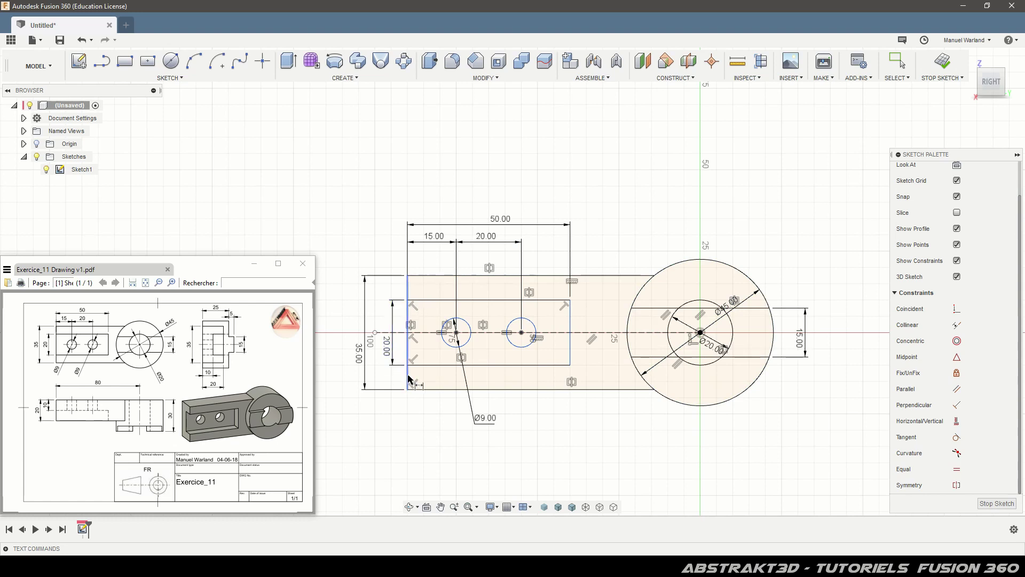
left_click(700, 333)
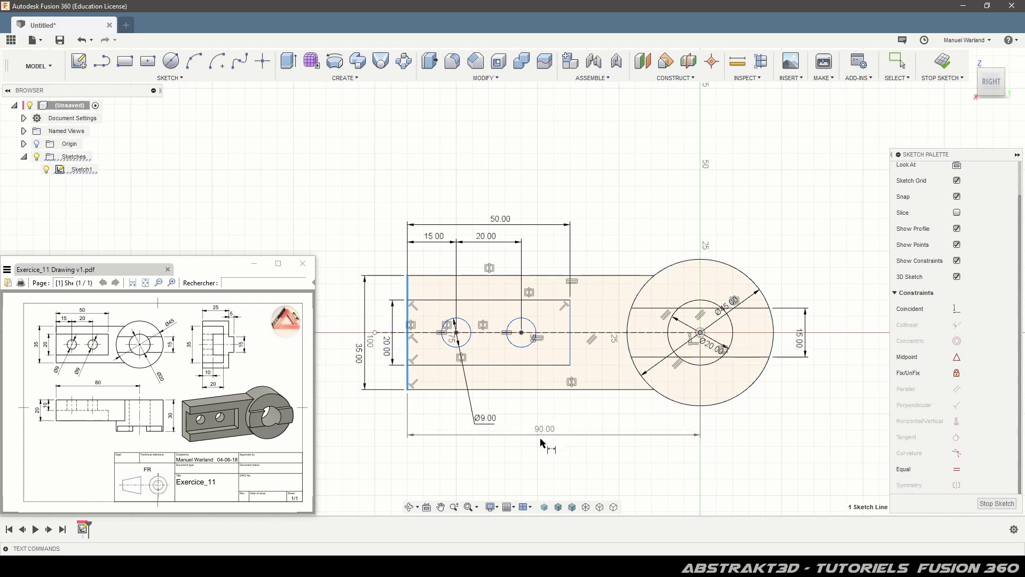
left_click(540, 441)
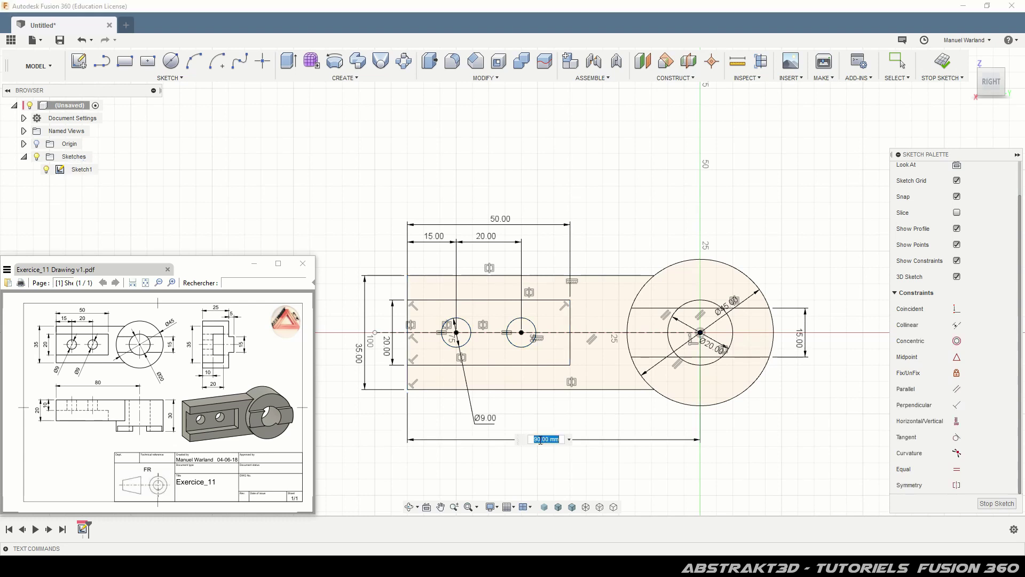
type("80")
key("Return")
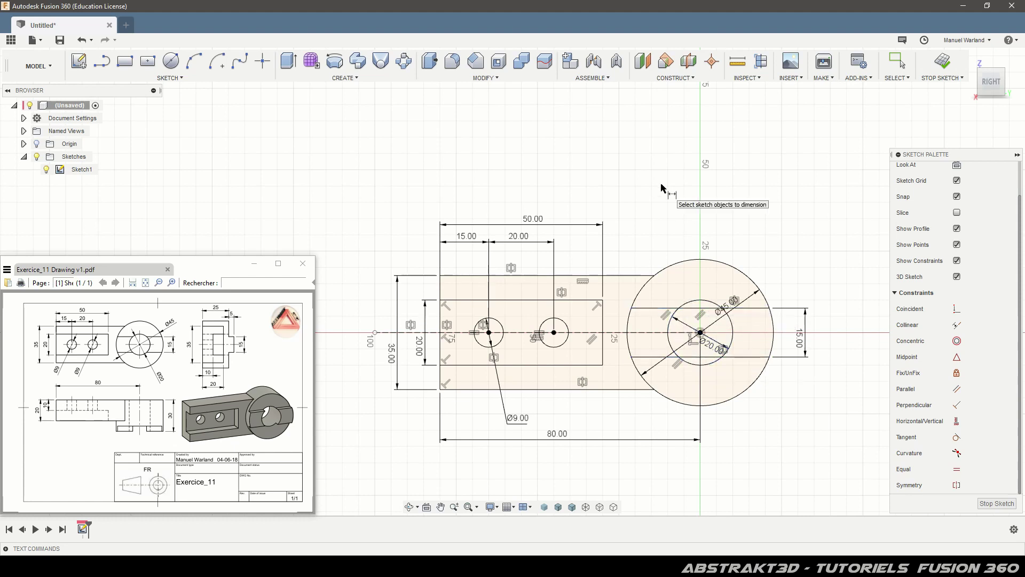
Trim the segments of the two horizontal lines inside the 20 mm circle and finish the sketch.
left_click(173, 78)
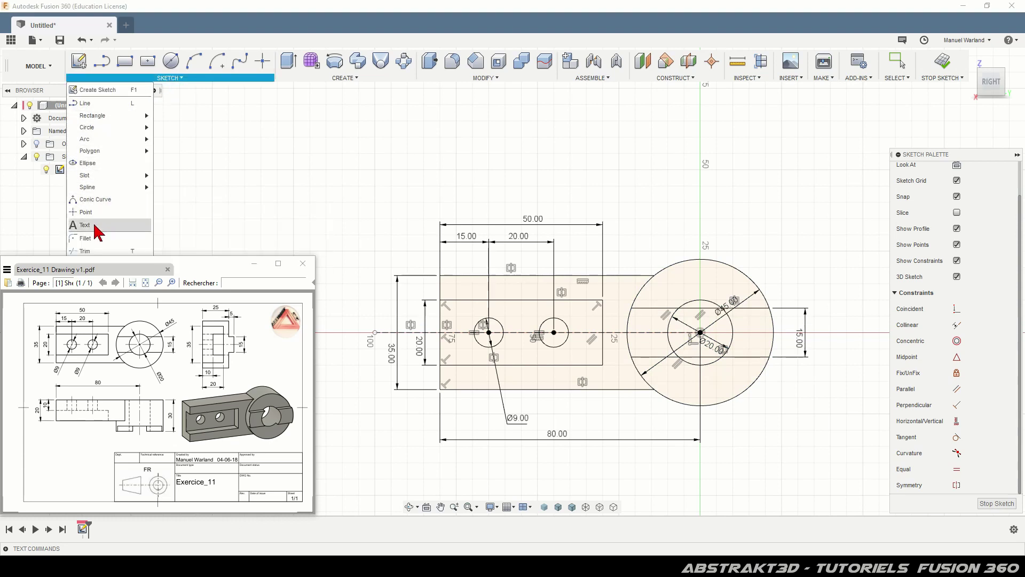
left_click(102, 251)
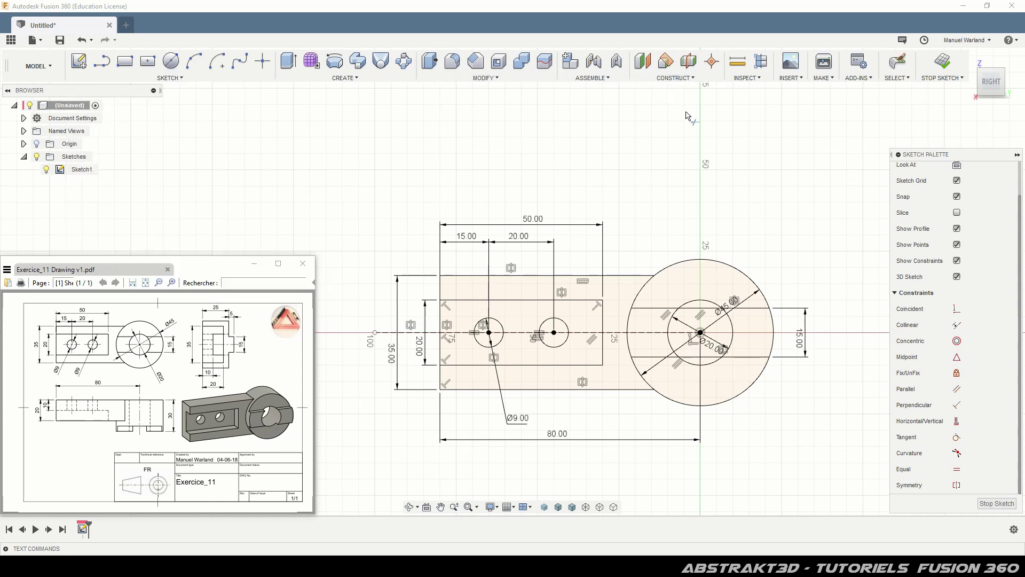
left_click(693, 312)
left_click(694, 357)
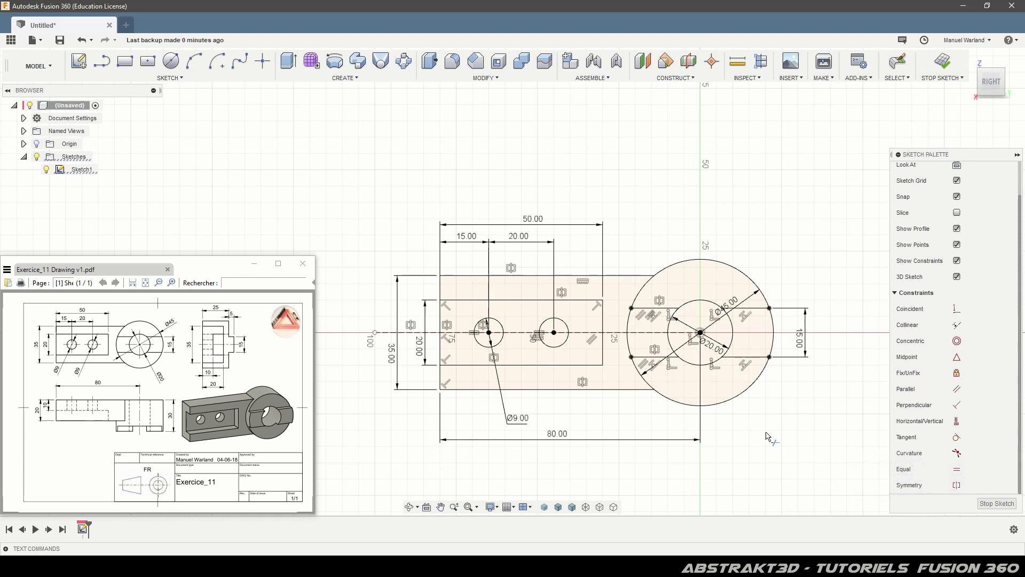
left_click(996, 503)
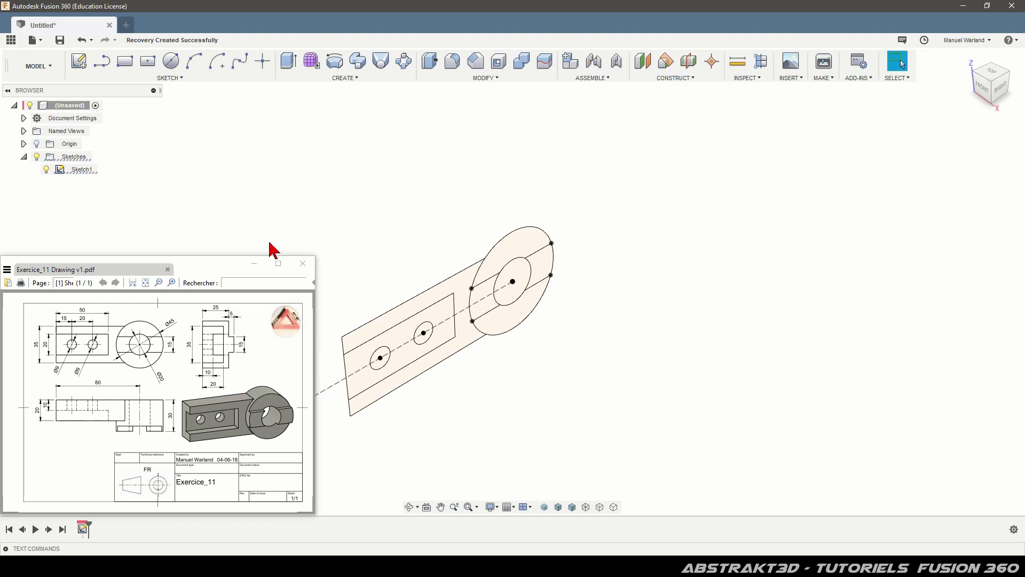
Extrude the two ring regions between the horizontal lines, on either side of the 20 mm circle, 30 mm as a new body.
scroll(578, 310, "up", 1)
scroll(707, 367, "down", 1)
scroll(780, 347, "down", 1)
scroll(350, 259, "up", 2)
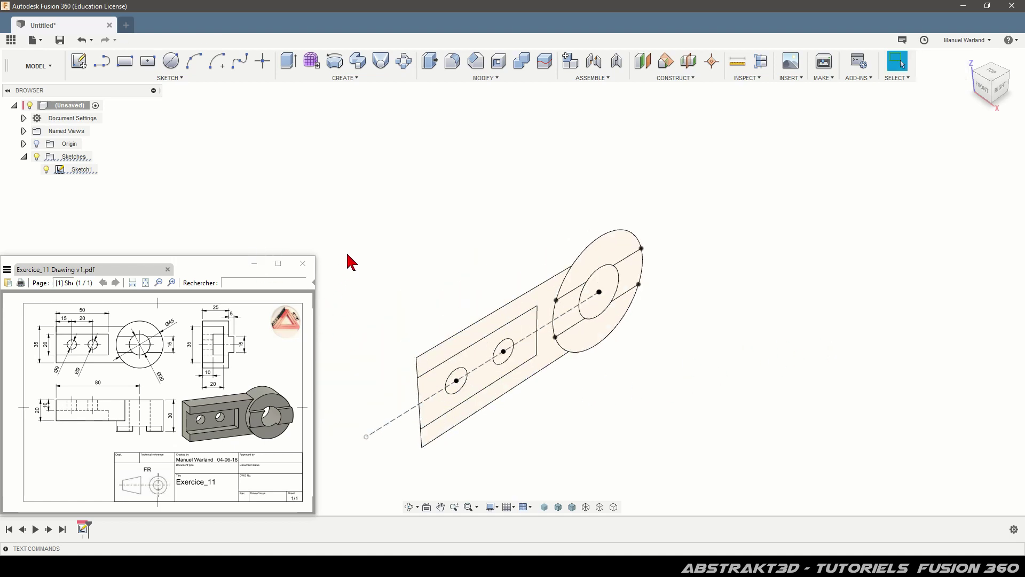
scroll(511, 457, "up", 1)
scroll(526, 465, "up", 1)
scroll(526, 465, "up", 1)
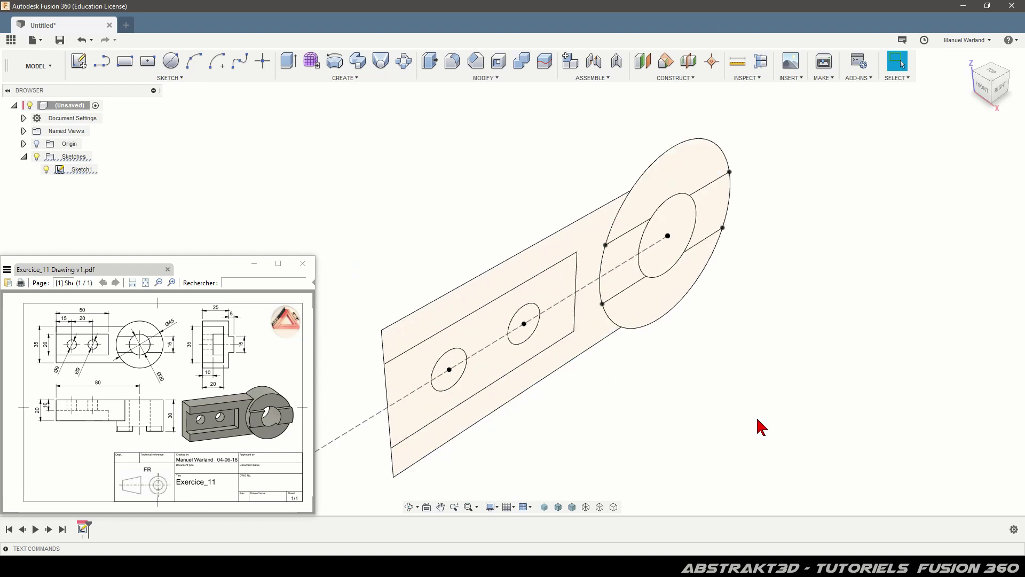
left_click(627, 286)
left_click(708, 220)
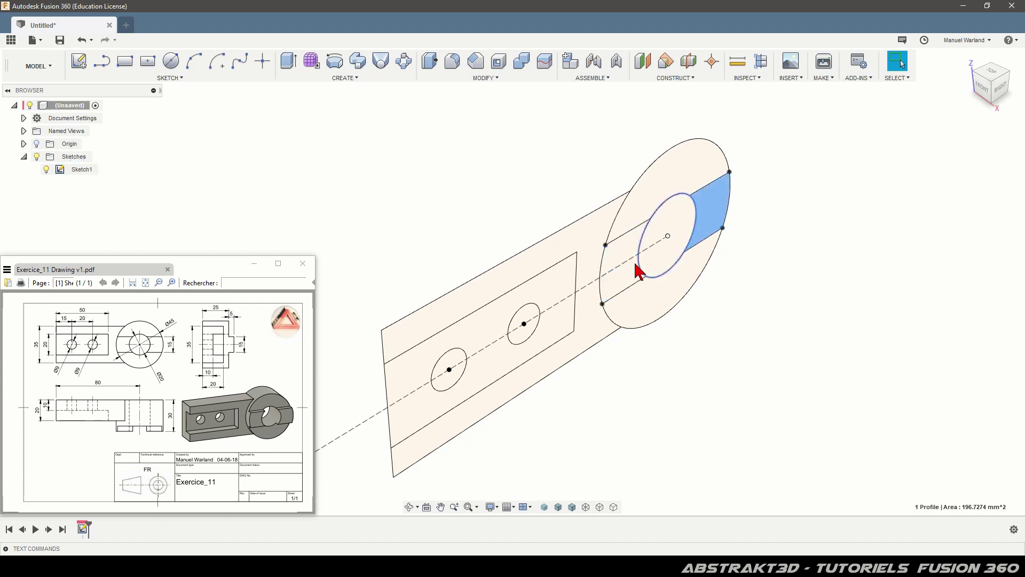
left_click(625, 279)
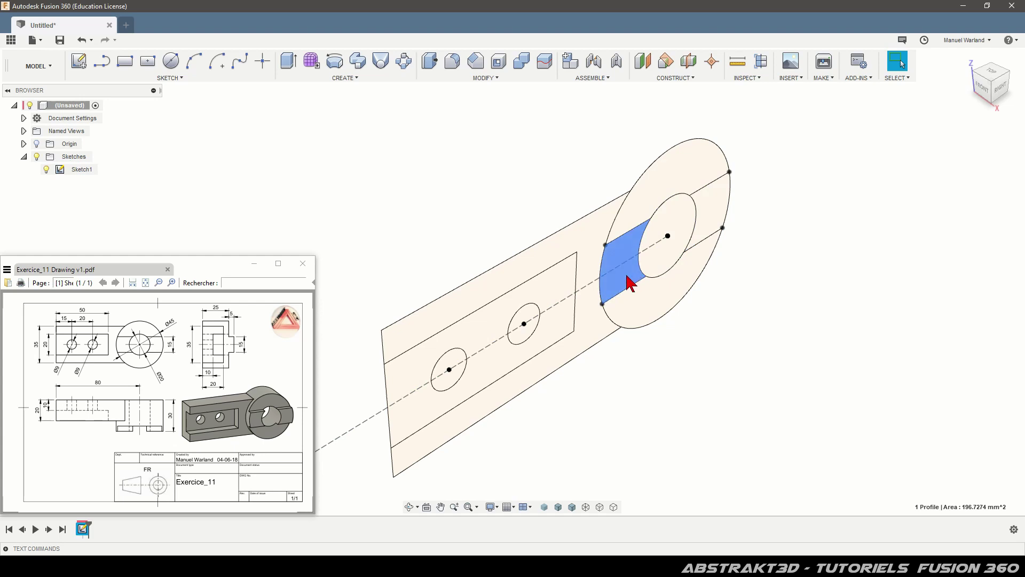
left_click(717, 216, "ctrl")
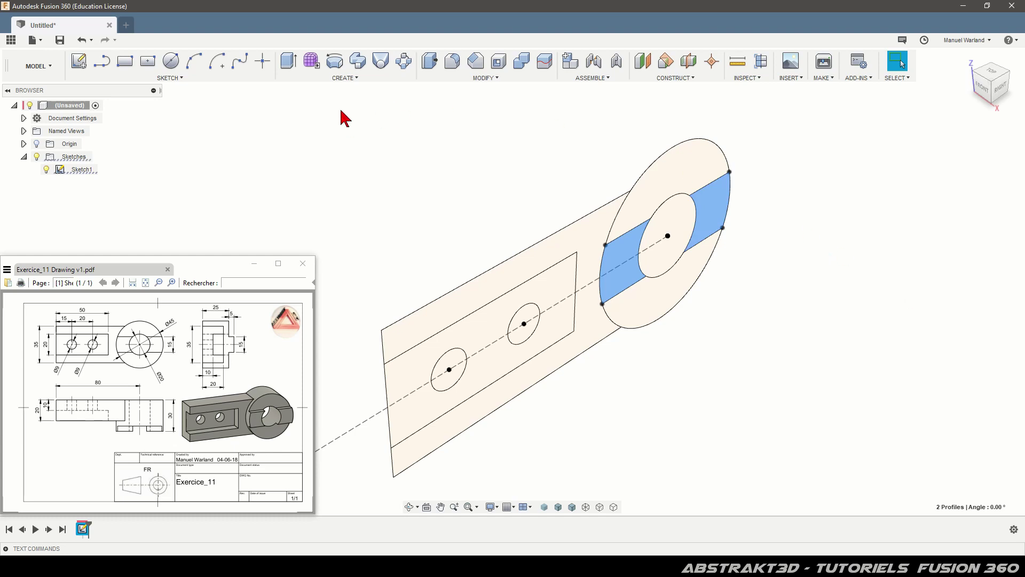
left_click(289, 62)
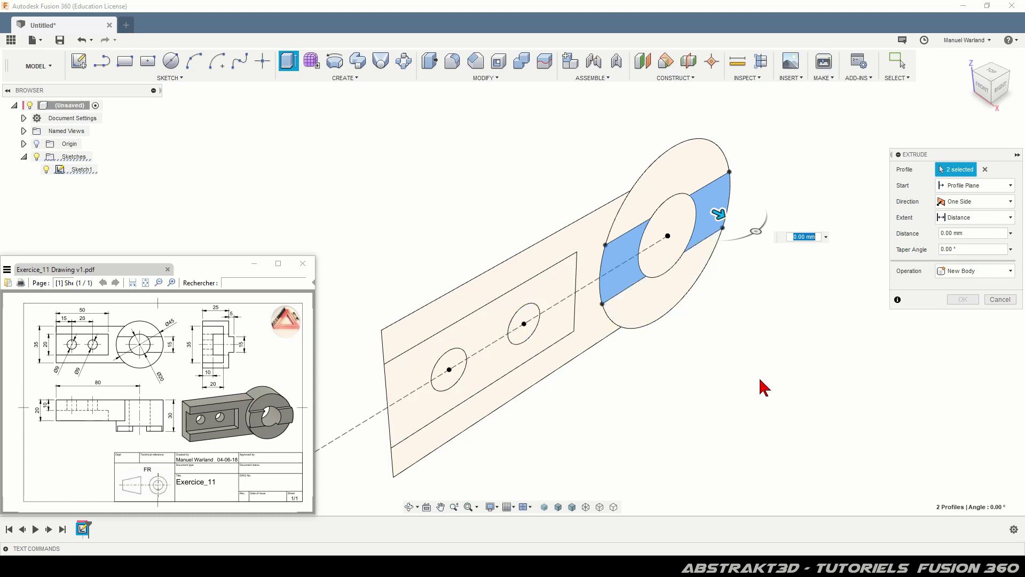
key("Return")
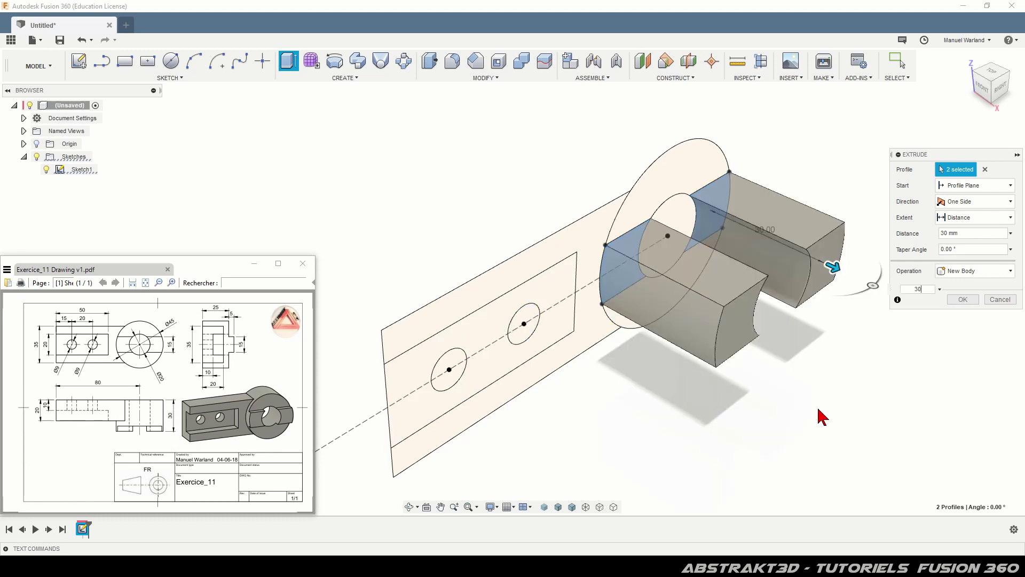
key("Return")
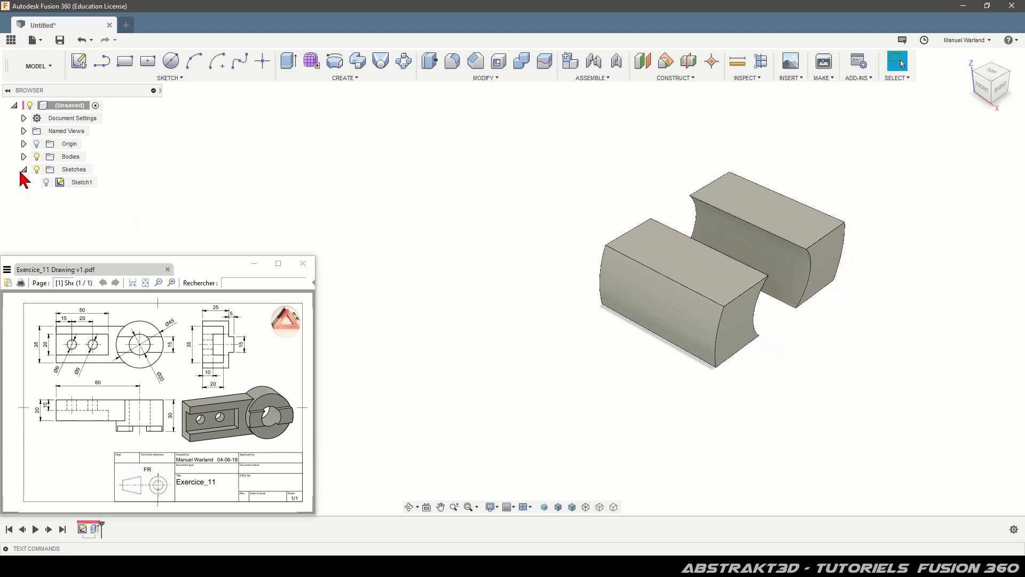
Show the base sketch again and extrude the ring regions above and below the two lugs 25 mm.
left_click(46, 182)
left_click(46, 182)
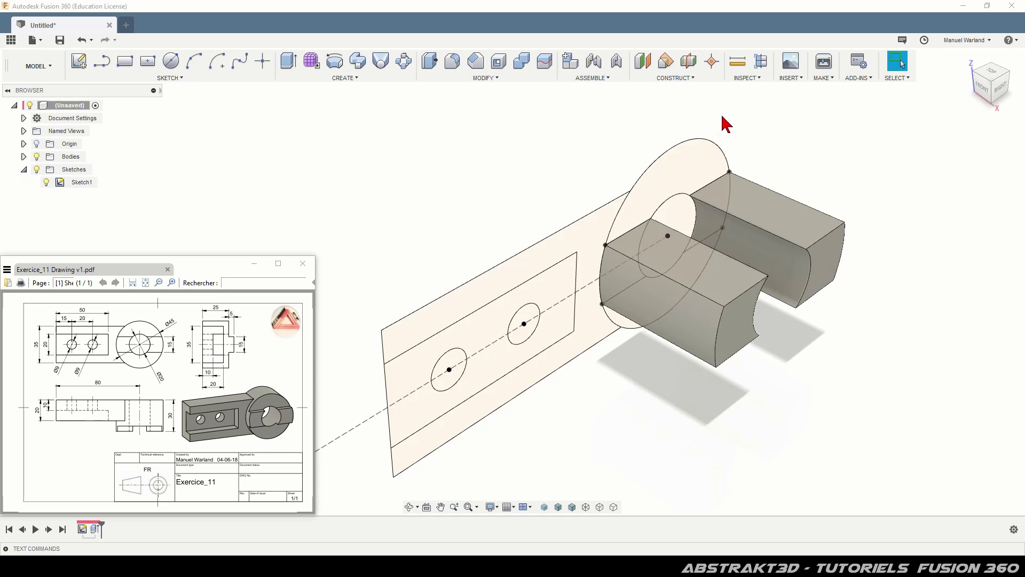
left_click(671, 176)
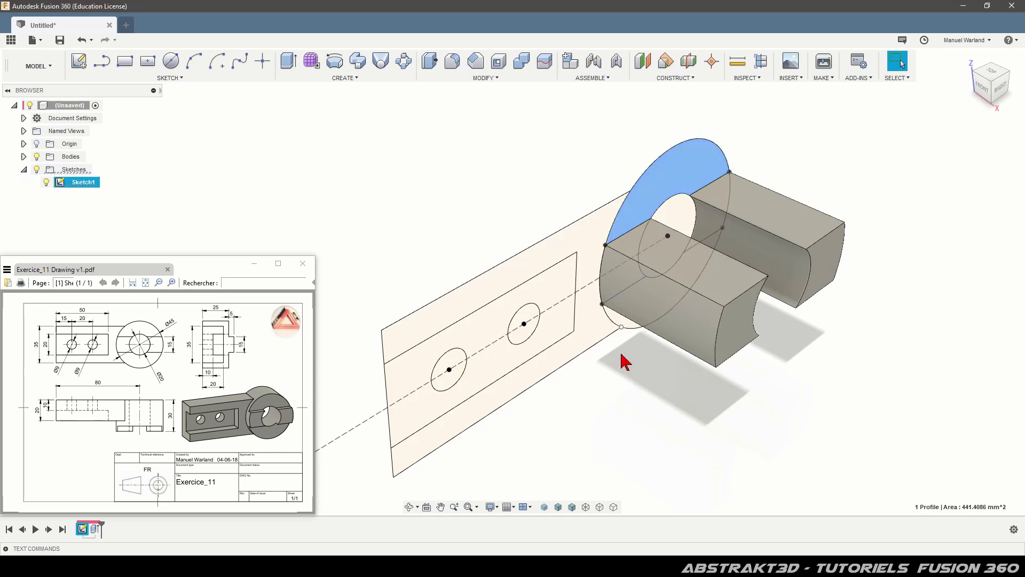
left_click(626, 327)
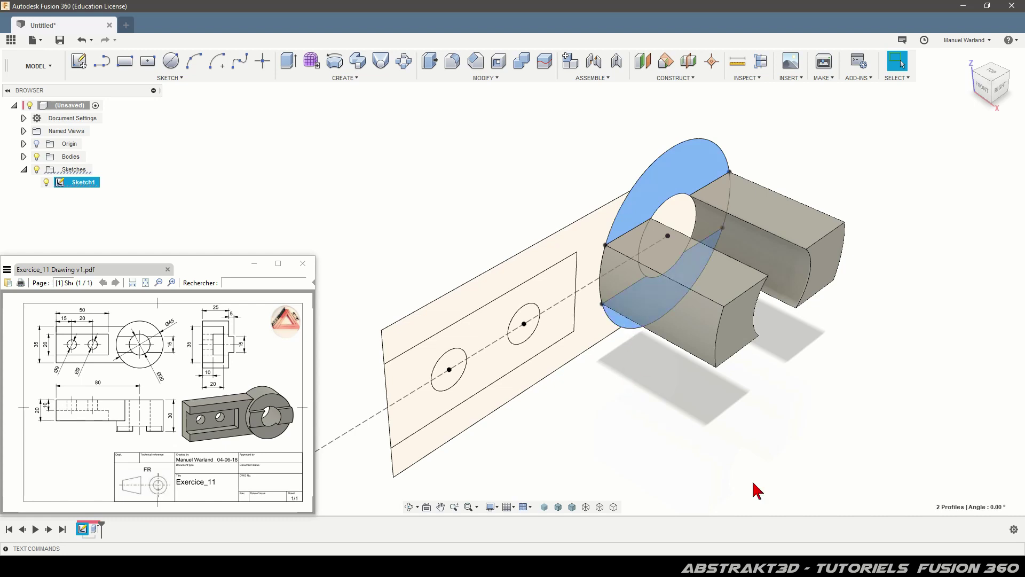
key("e")
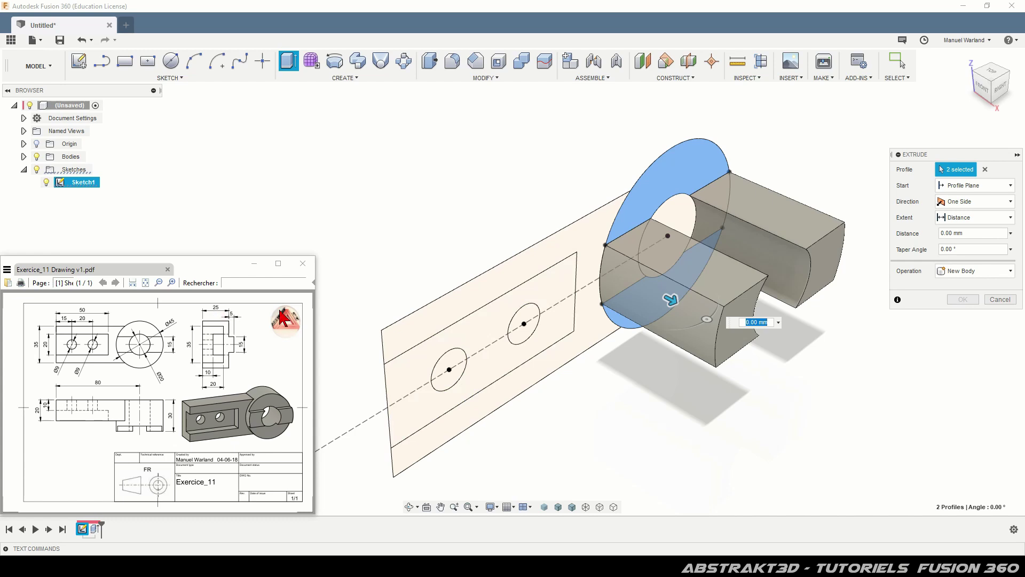
type("25")
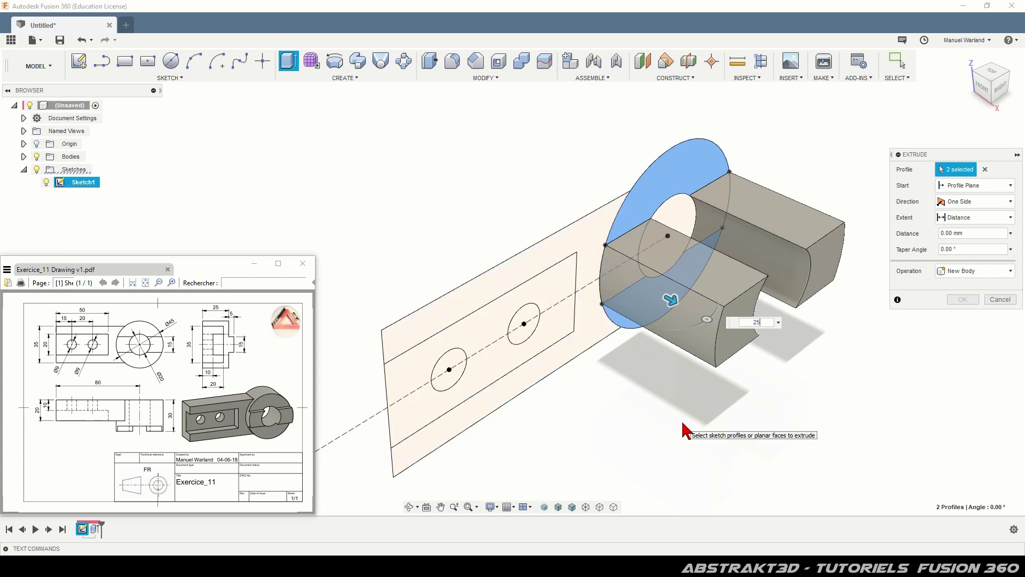
key("Return")
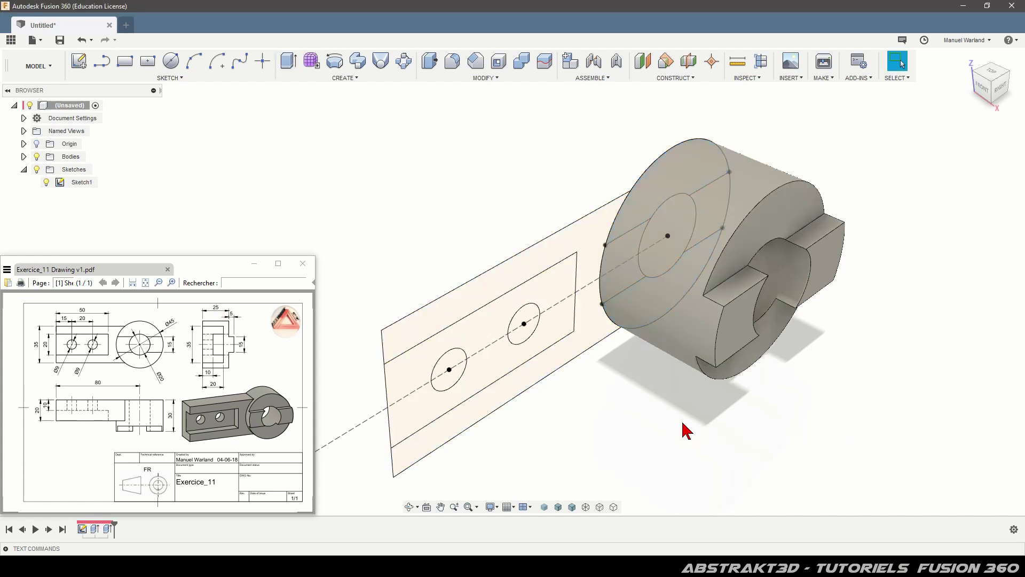
Extrude the pocket rectangle around the two 9 mm holes 10 mm.
left_click(413, 423)
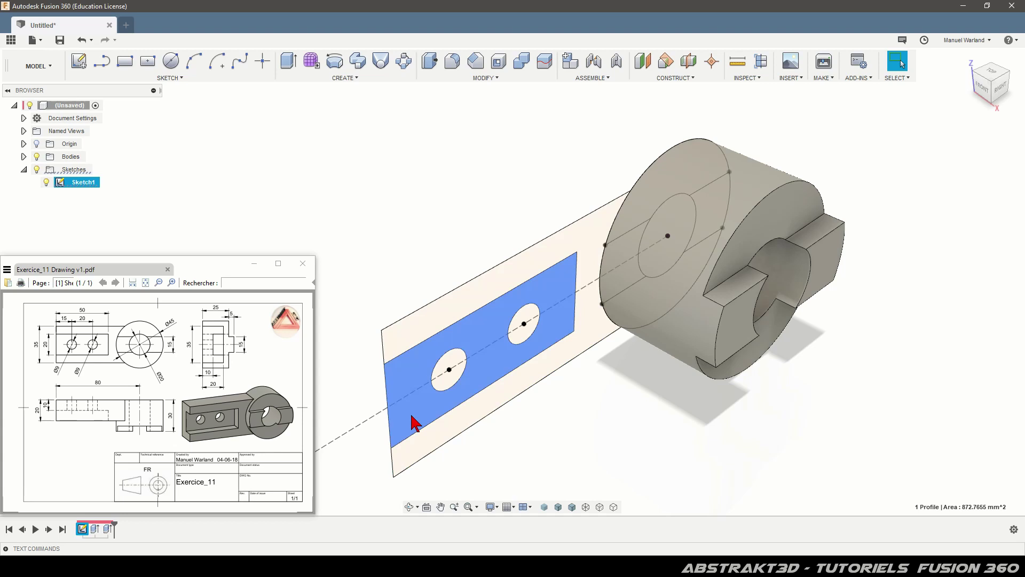
key("e")
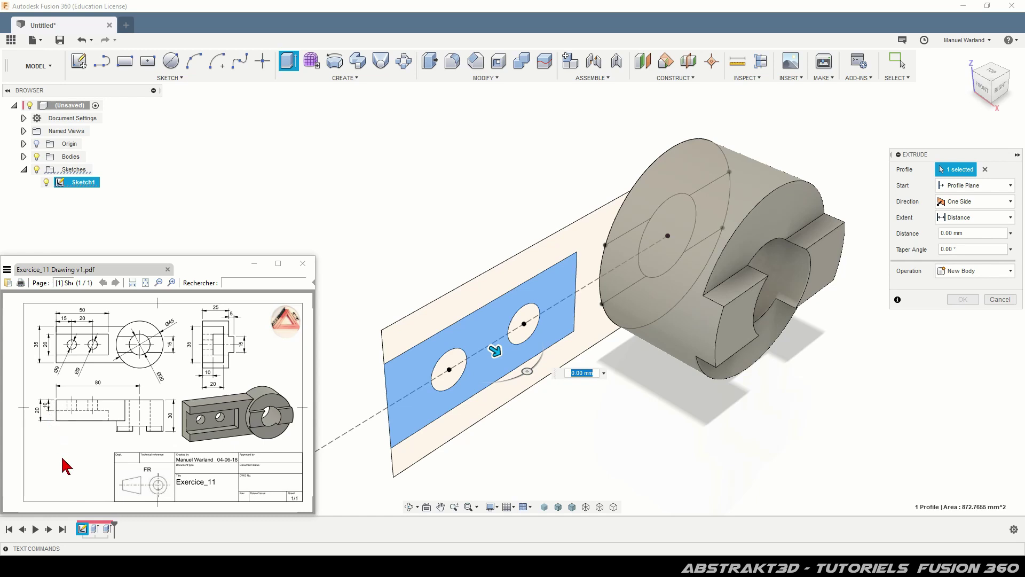
type("10")
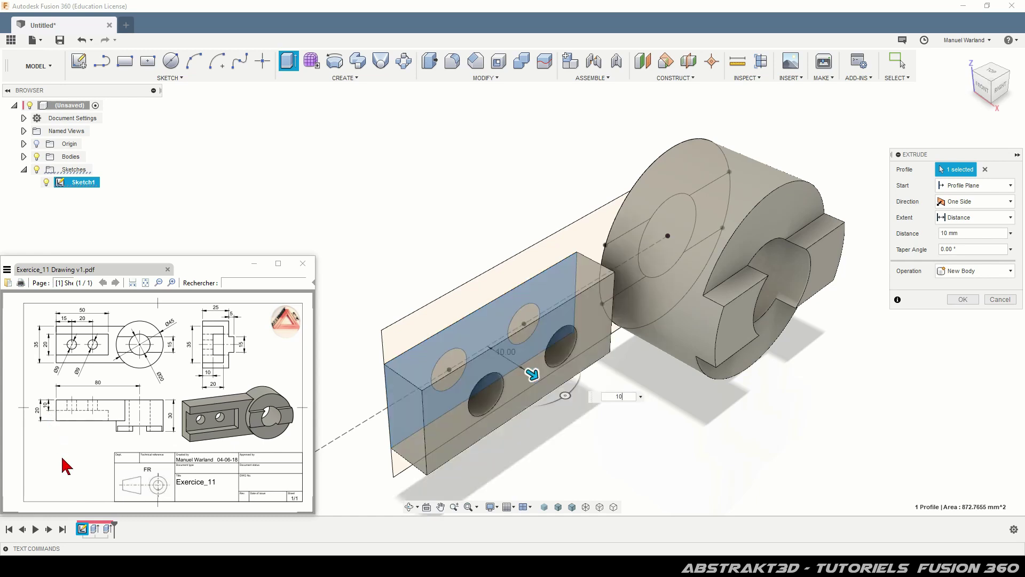
key("Return")
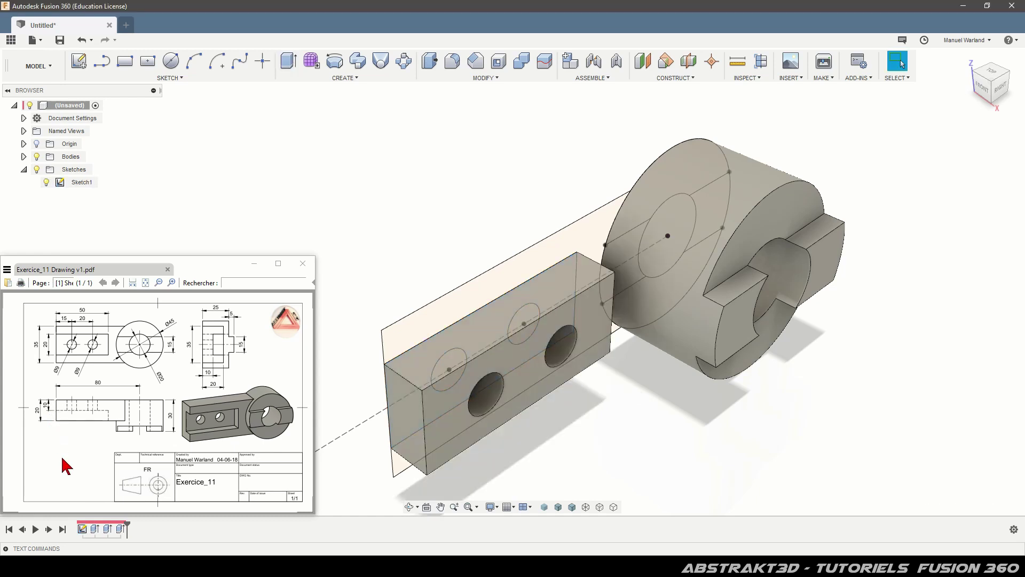
Extrude the arm's outer profile surrounding the pocket 20 mm.
left_click(421, 336)
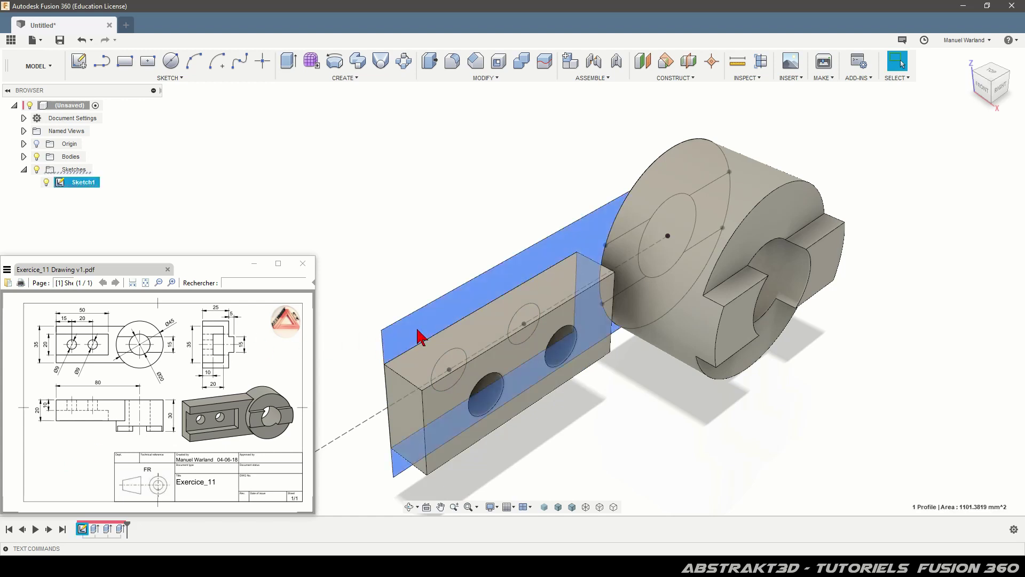
key("e")
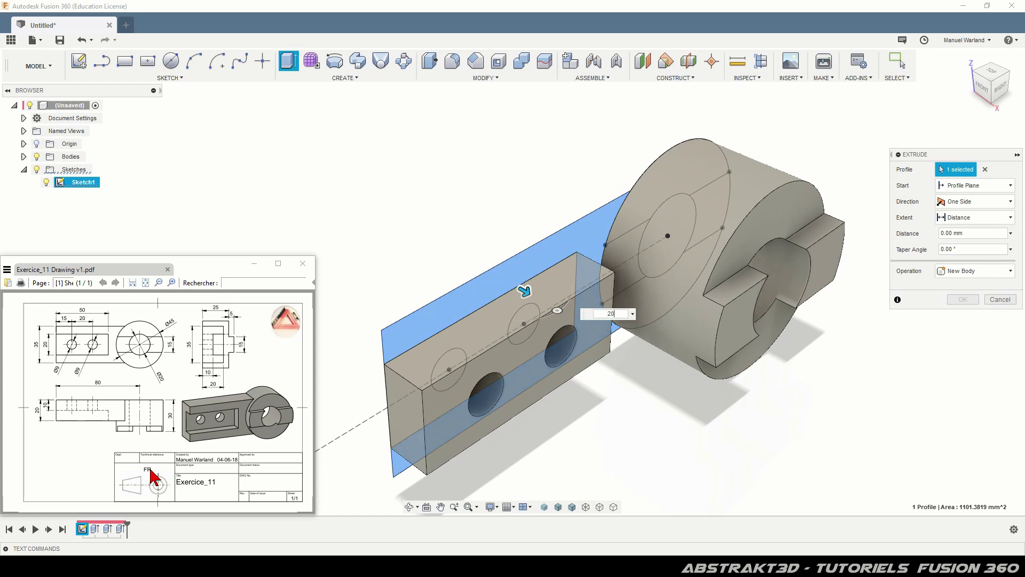
key("Return")
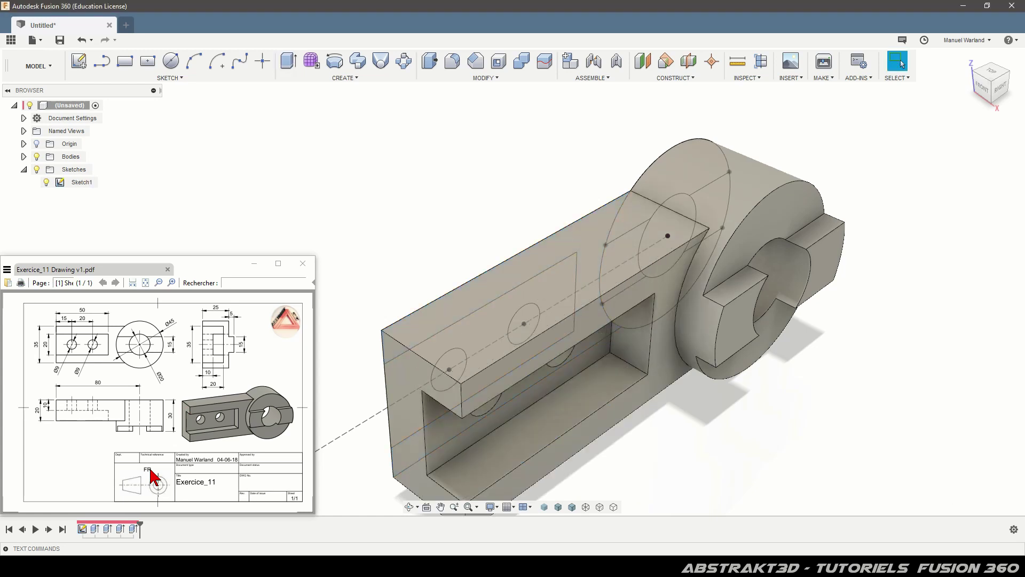
Hide the base sketch and minimize the PDF drawing window.
left_click(47, 183)
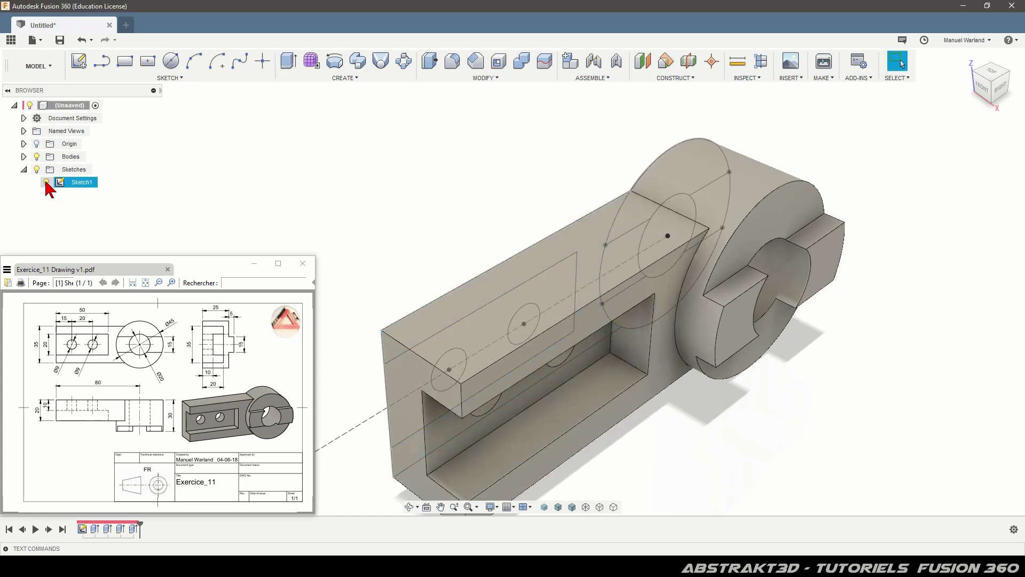
left_click(46, 182)
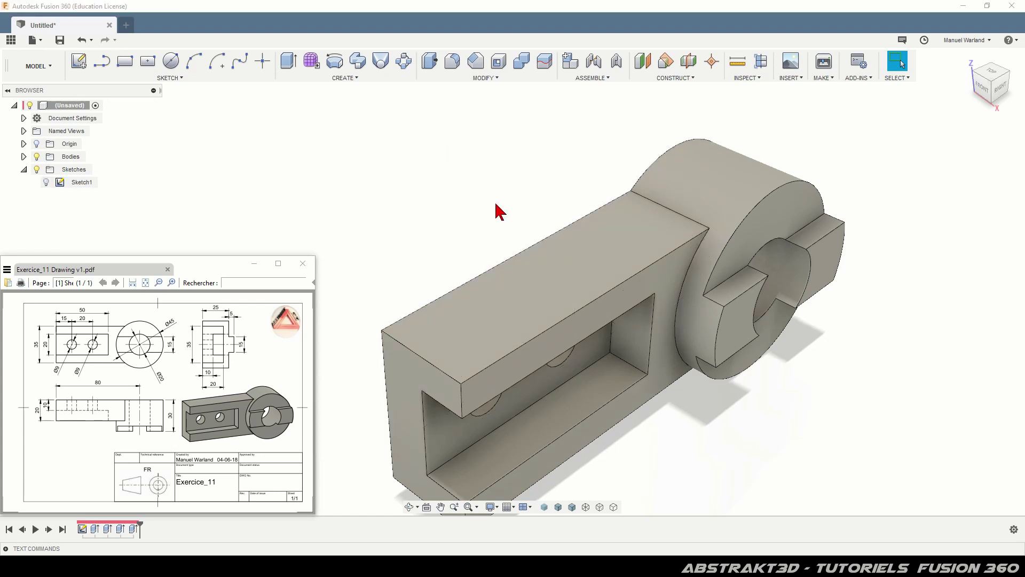
mouse_move(630, 389)
middle_mouse_down("shift")
mouse_move(570, 346)
mouse_move(609, 355)
mouse_move(618, 378)
middle_mouse_up("shift")
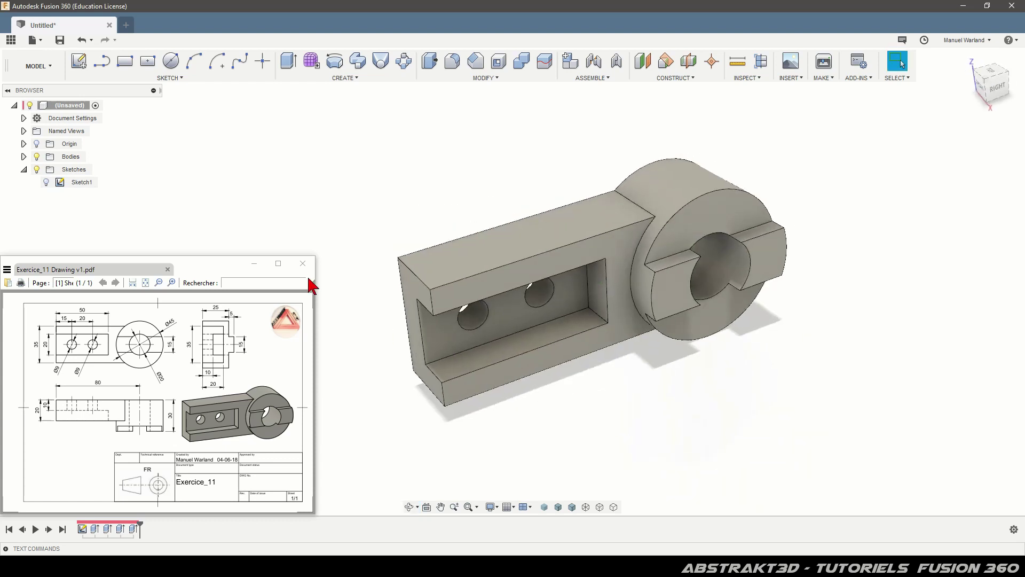
left_click(254, 263)
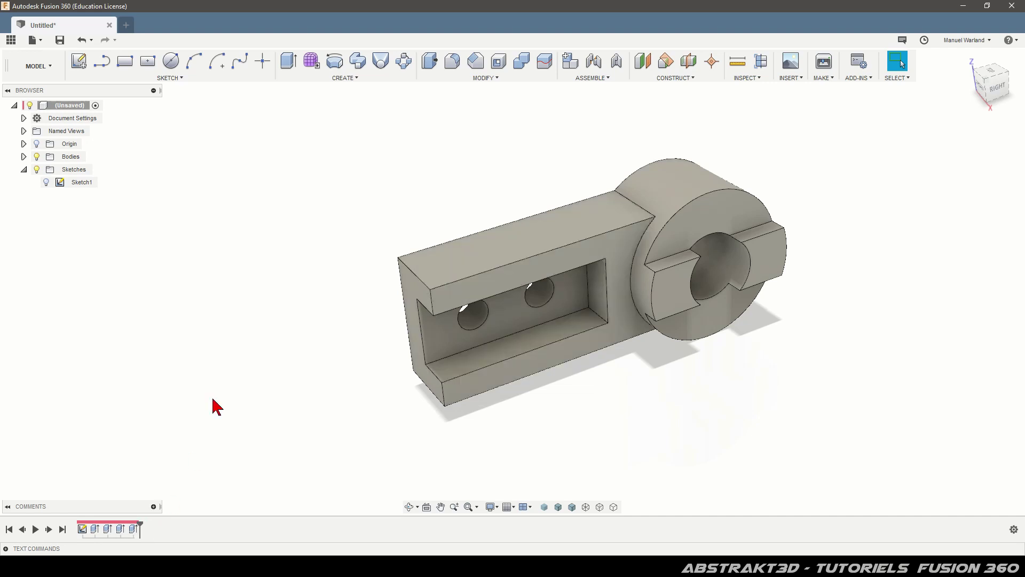
key("F4")
mouse_move(289, 351)
left_mouse_down()
mouse_move(309, 355)
mouse_move(303, 341)
mouse_move(306, 351)
left_mouse_up()
key("Escape")
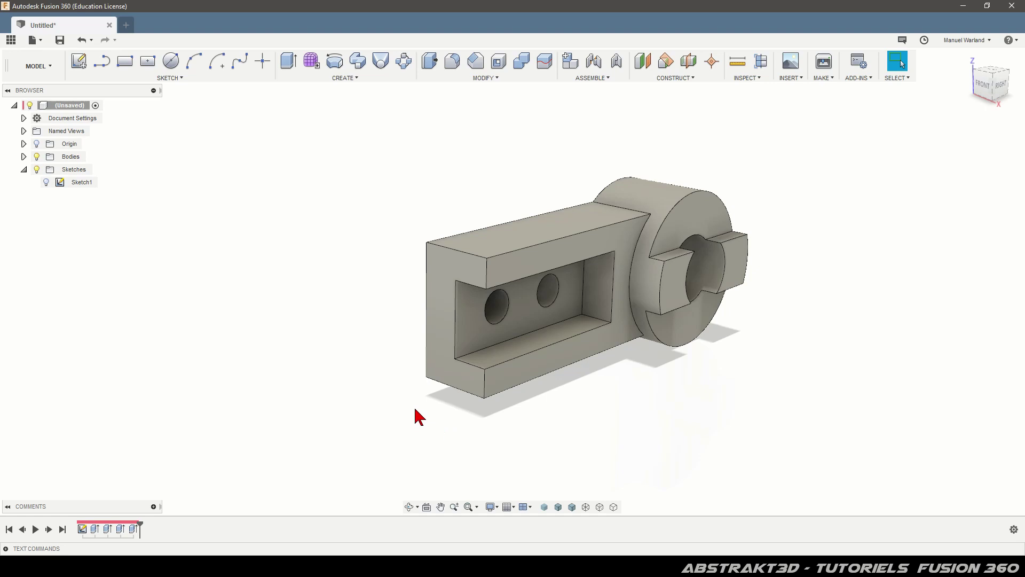
mouse_move(373, 373)
middle_mouse_down("shift")
mouse_move(345, 373)
mouse_move(385, 395)
mouse_move(335, 382)
mouse_move(352, 370)
mouse_move(360, 388)
mouse_move(355, 379)
middle_mouse_up("shift")
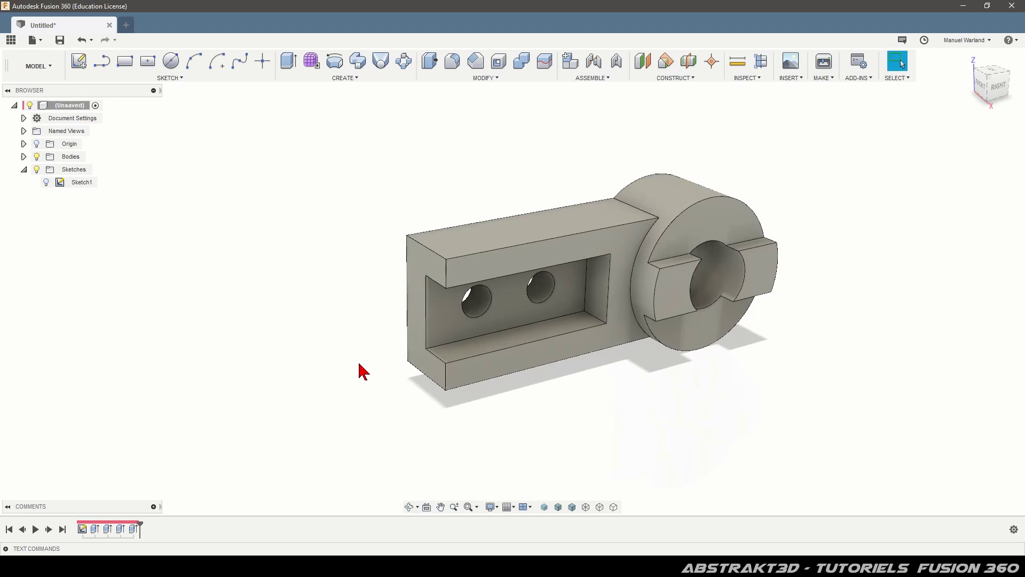